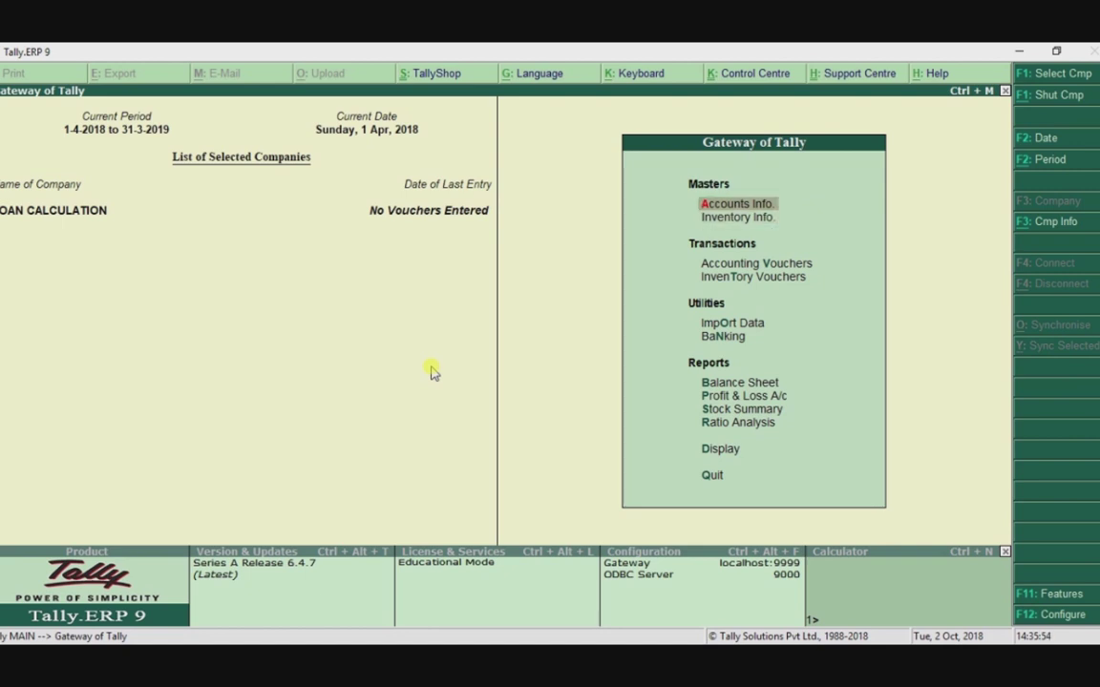
key(Return)
key(Down)
key(Return)
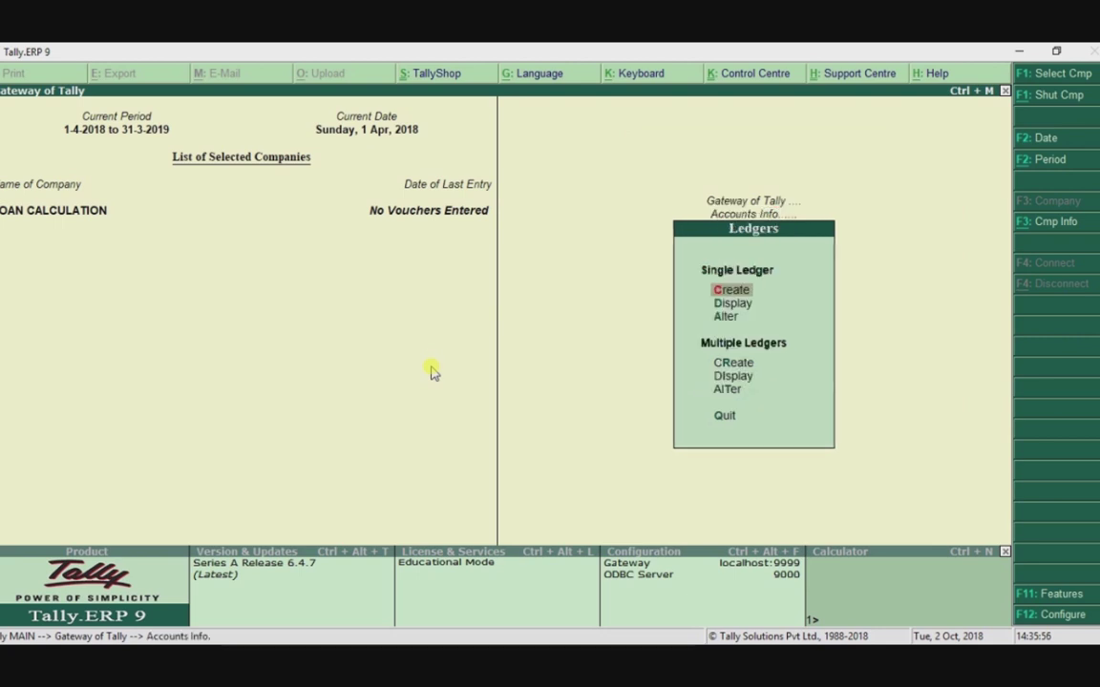
key(Return)
key(Escape)
key(y)
key(Escape)
key(Escape)
key(Down)
key(Up)
key(Down)
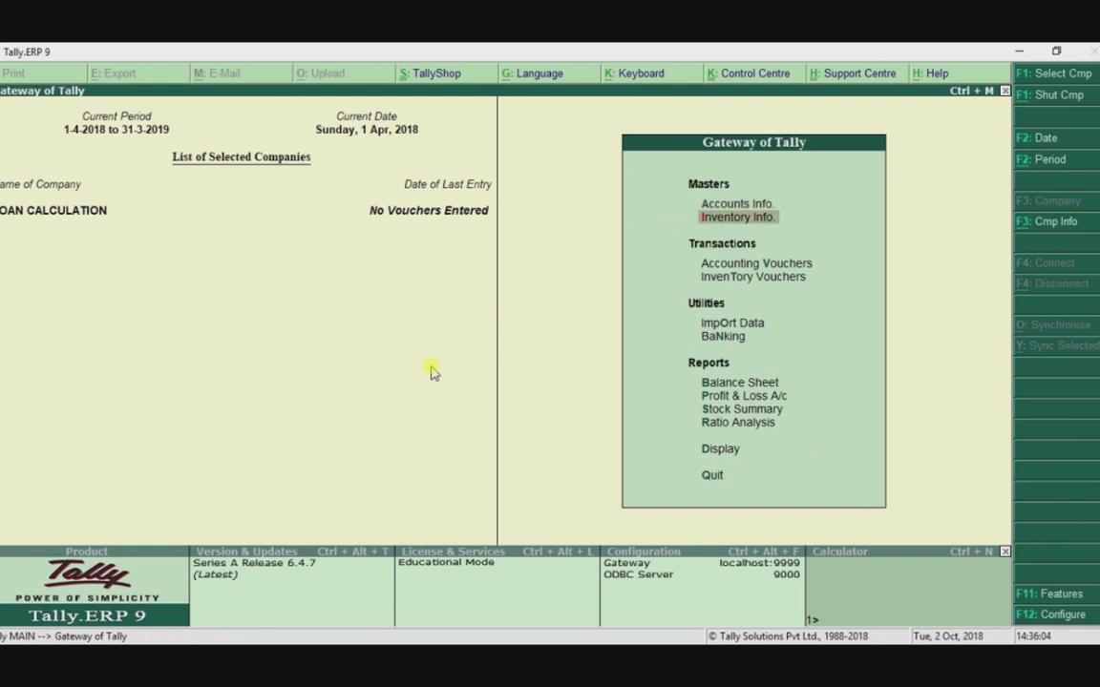
Activate interest calculation in the company's accounting features, without advanced parameters, and save the settings.
key(F11)
key(Return)
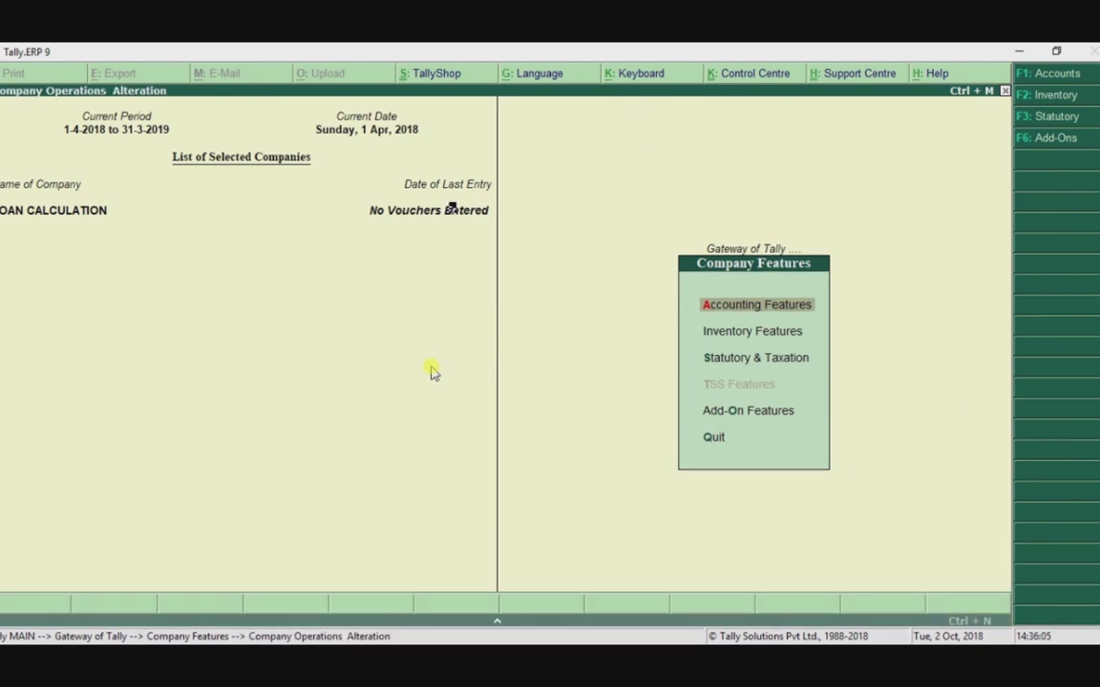
key(Down)
key(Down)
key(Down)
key(Down)
key(Down)
key(Down)
text(y)
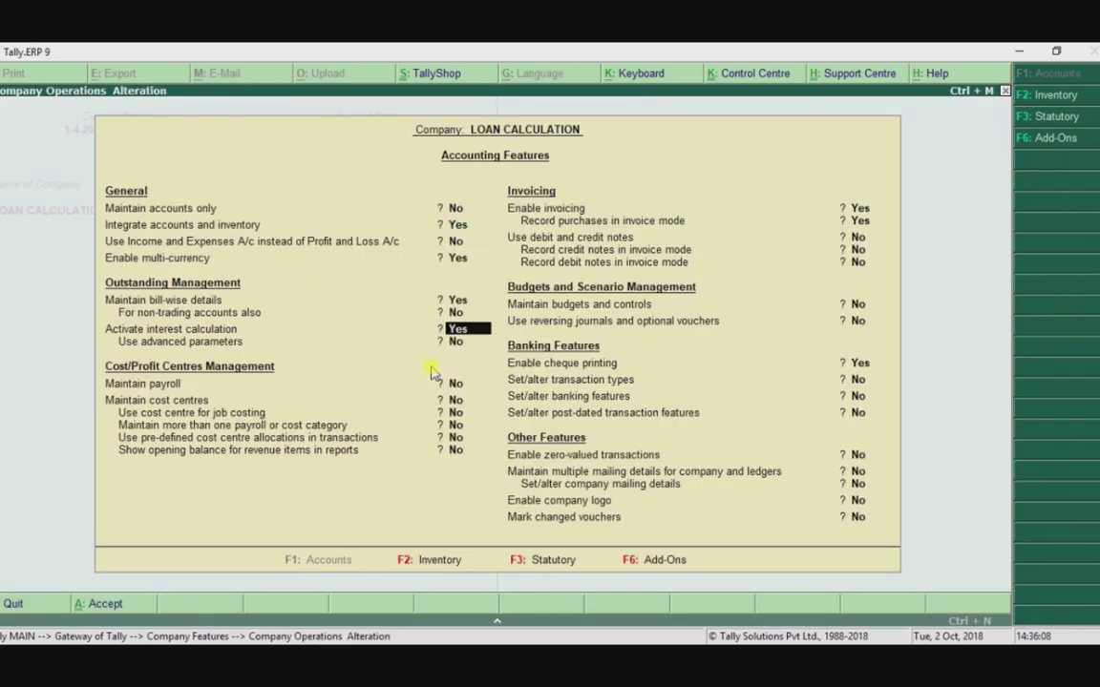
key(Return)
key(Return)
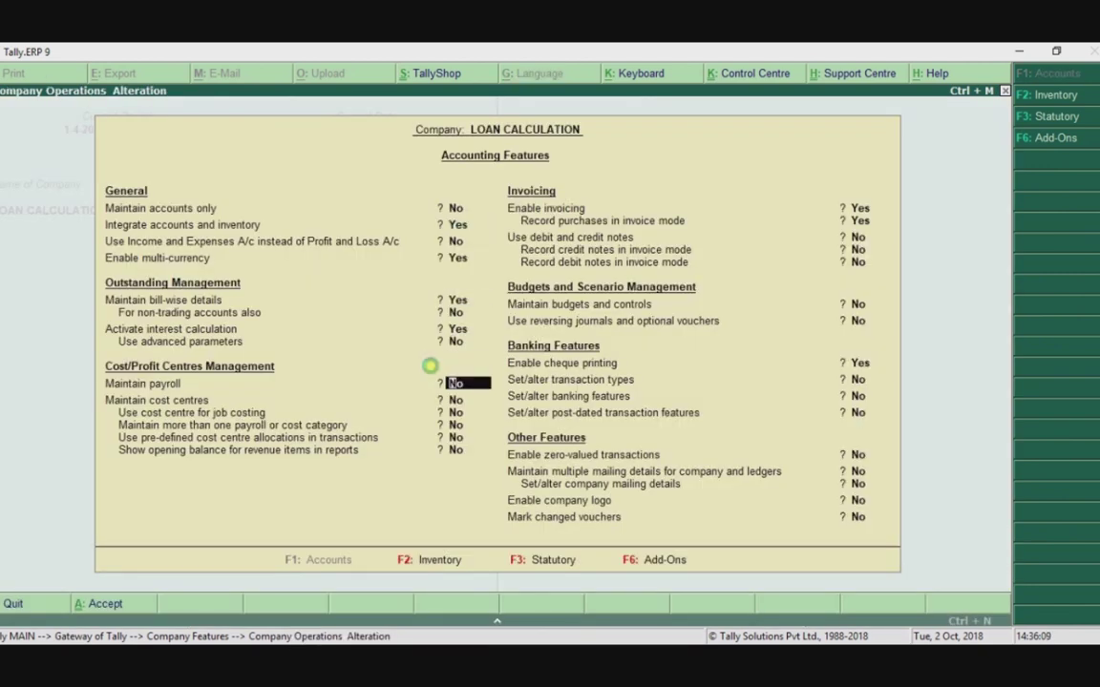
key(ctrl+a)
key(Escape)
Start a new single ledger named LOAN FROM BANK.
key(a)
key(Down)
key(Return)
key(Return)
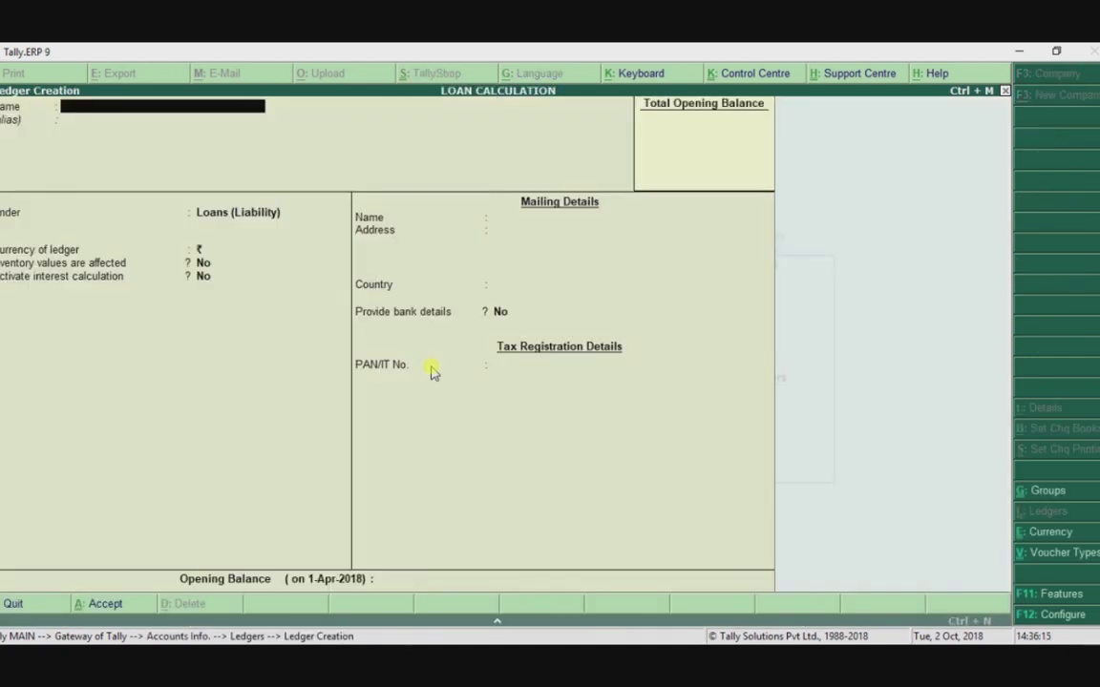
text(LOAN FROM BANK)
key(Return)
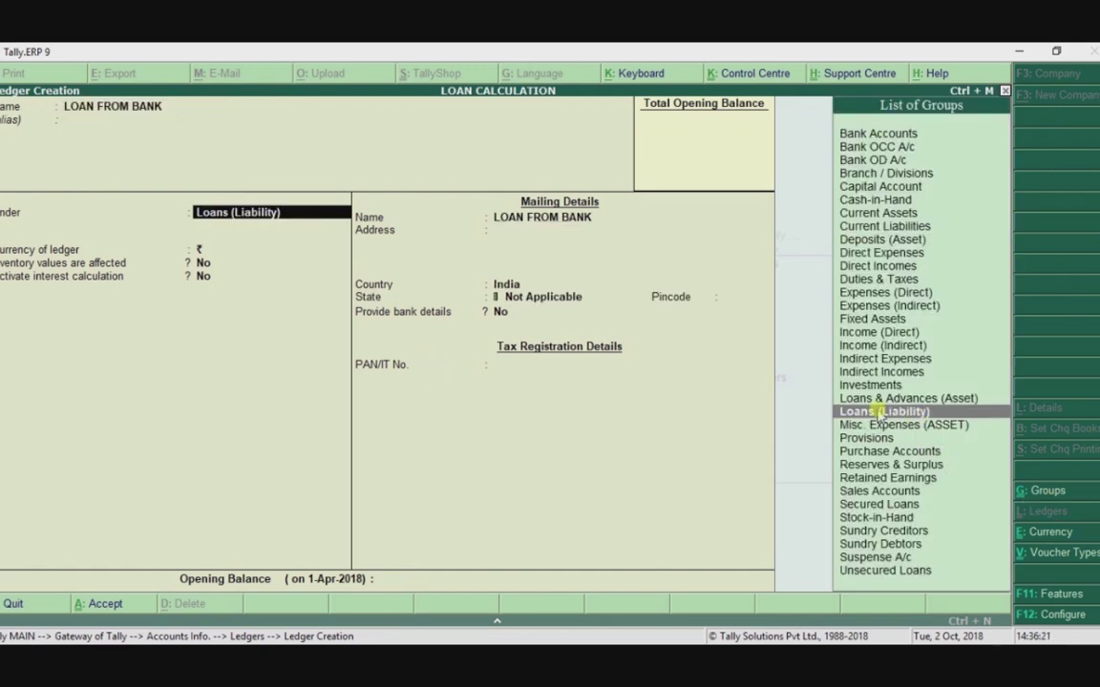
Put the LOAN FROM BANK ledger under Loans (Liability), leave interest calculation off, and save it without an opening balance.
key(Return)
key(Return)
key(Return)
key(Return)
key(Return)
key(Return)
key(Return)
key(Return)
key(Return)
key(Return)
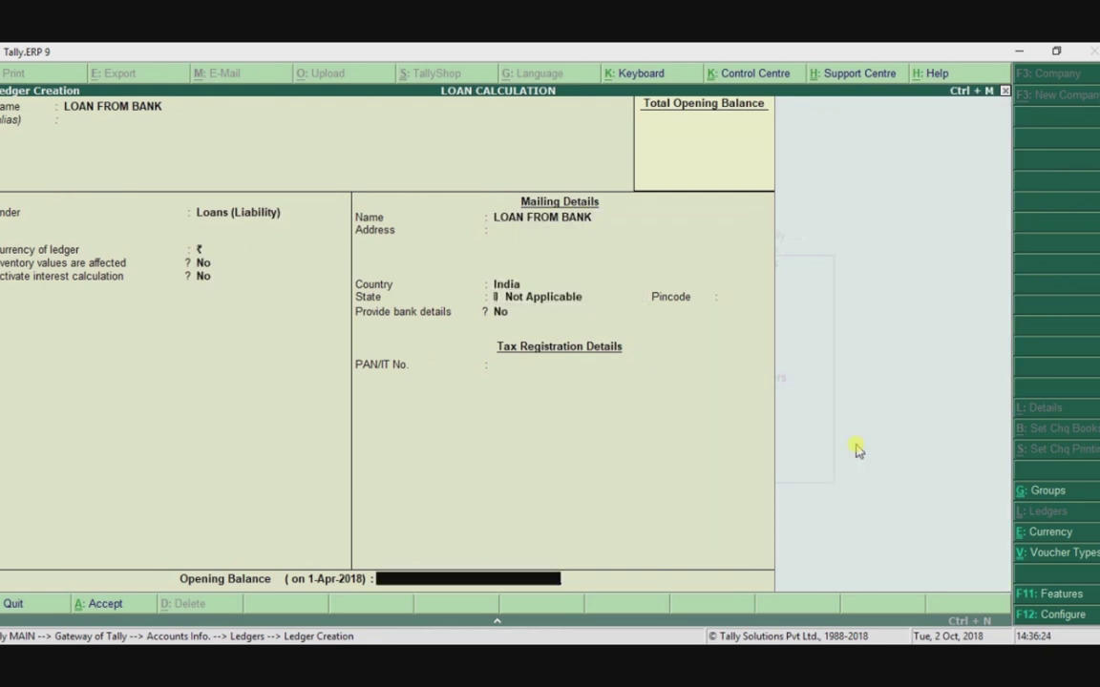
key(Return)
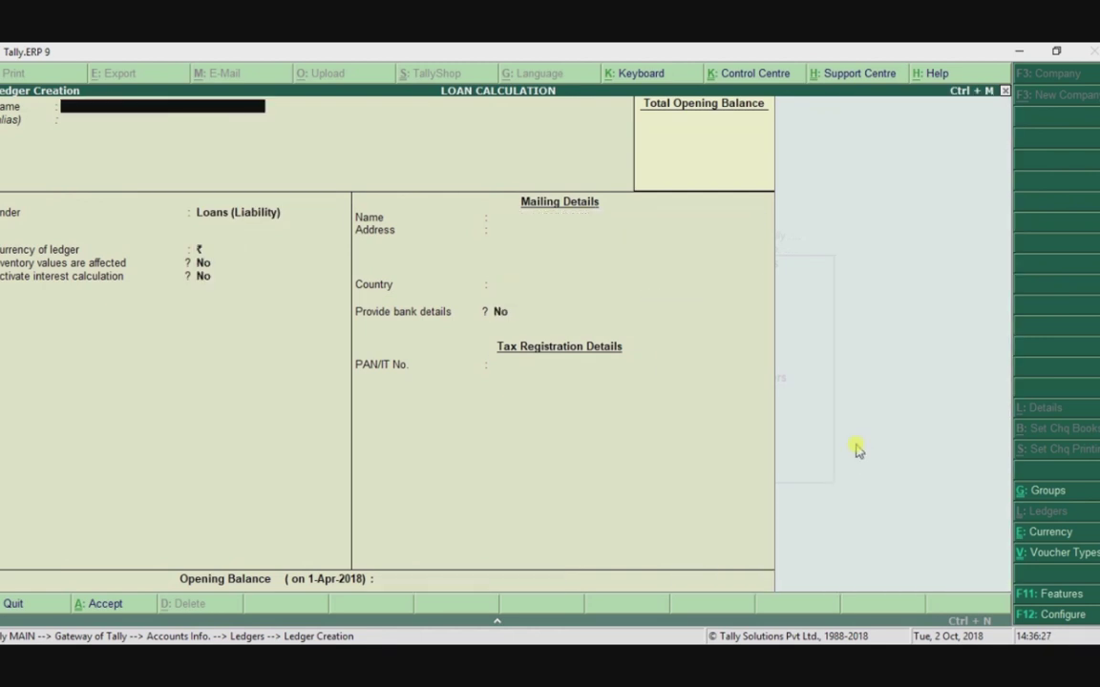
Name the next ledger AXIS BANK and place it under the Bank Accounts group.
text(LOA)
key(BackSpace)
key(BackSpace)
key(BackSpace)
text(BANK)
key(BackSpace)
key(BackSpace)
key(BackSpace)
key(BackSpace)
text(AXIS)
key(Return)
key(BackSpace)
text(AXIS BANK)
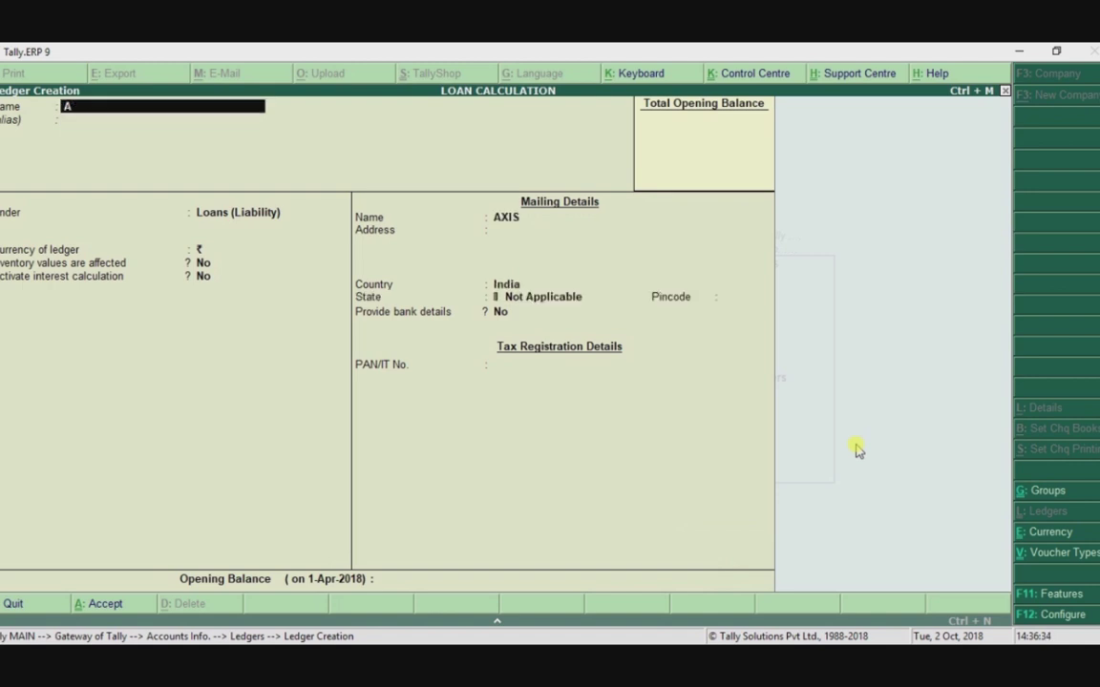
key(Return)
key(Return)
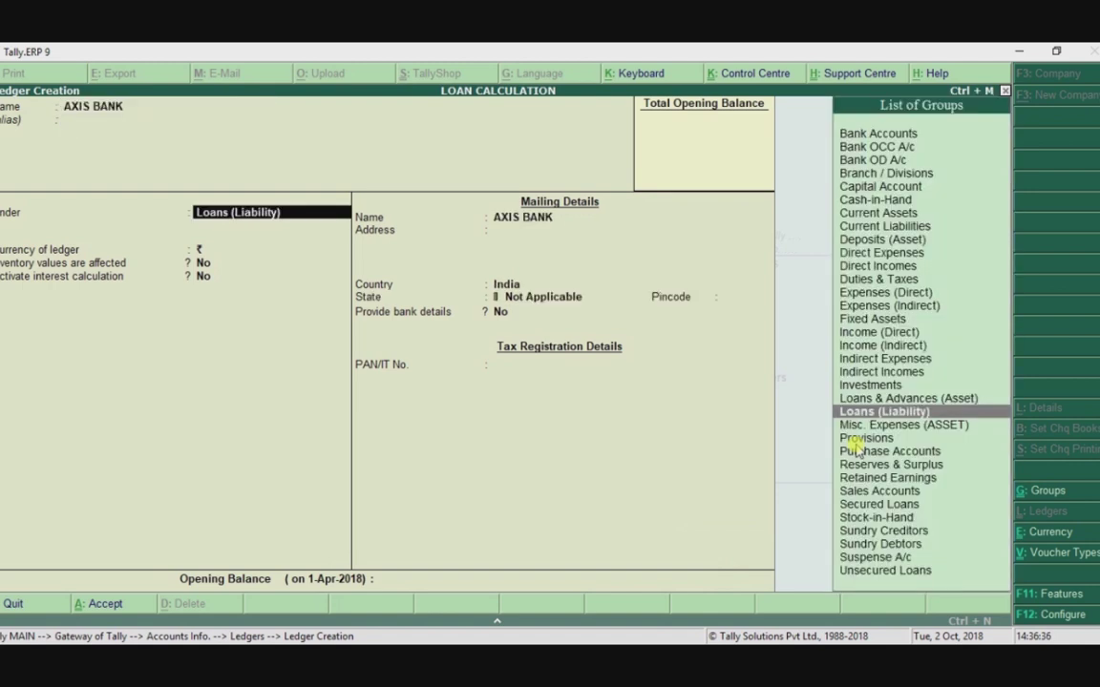
text(v)
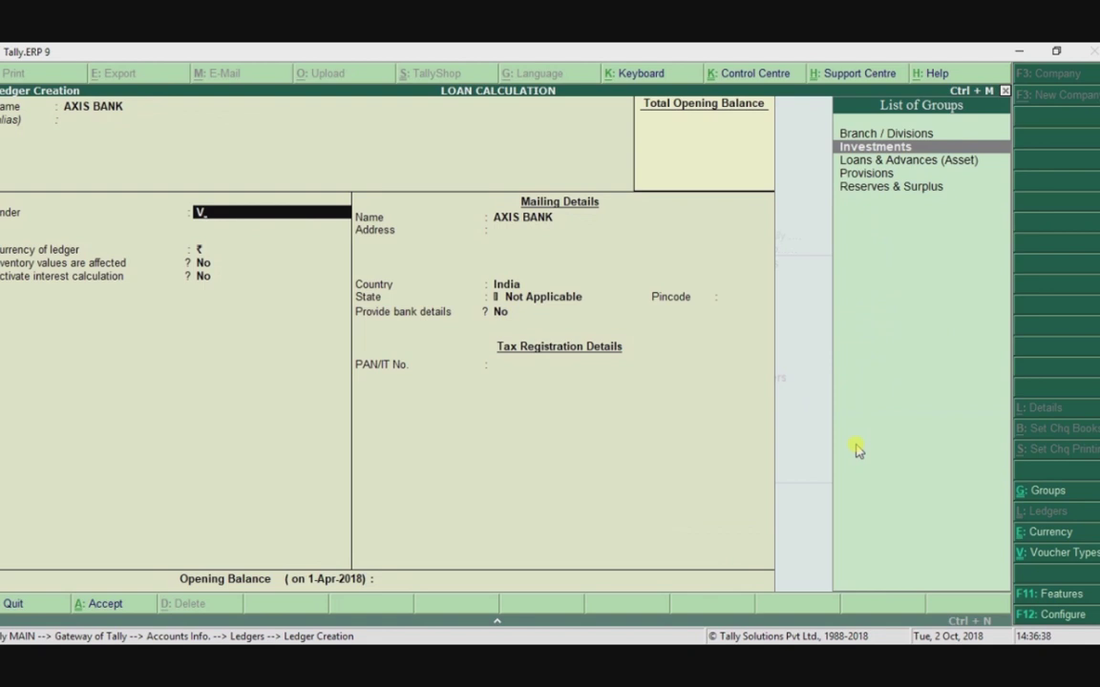
key(BackSpace)
key(Return)
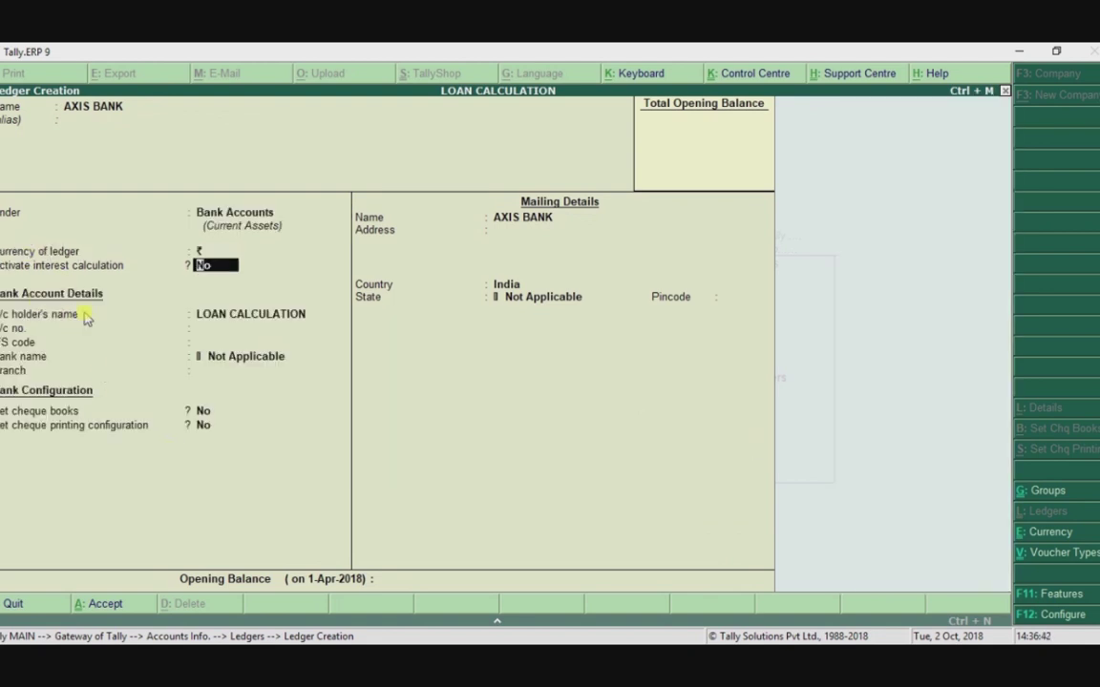
Activate interest calculation for AXIS BANK, based on the voucher date at a rate of 10%.
key(y)
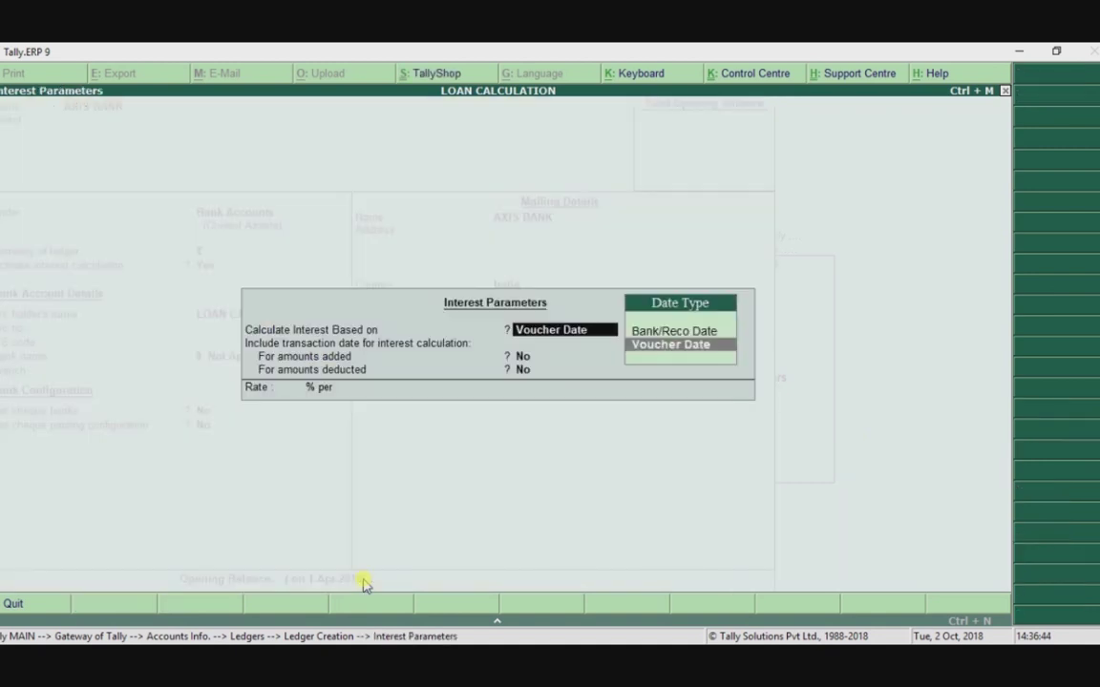
key(Return)
key(Return)
key(Return)
text(10)
key(Return)
key(Return)
key(Return)
key(Return)
key(Return)
key(Return)
key(Return)
key(Return)
key(Return)
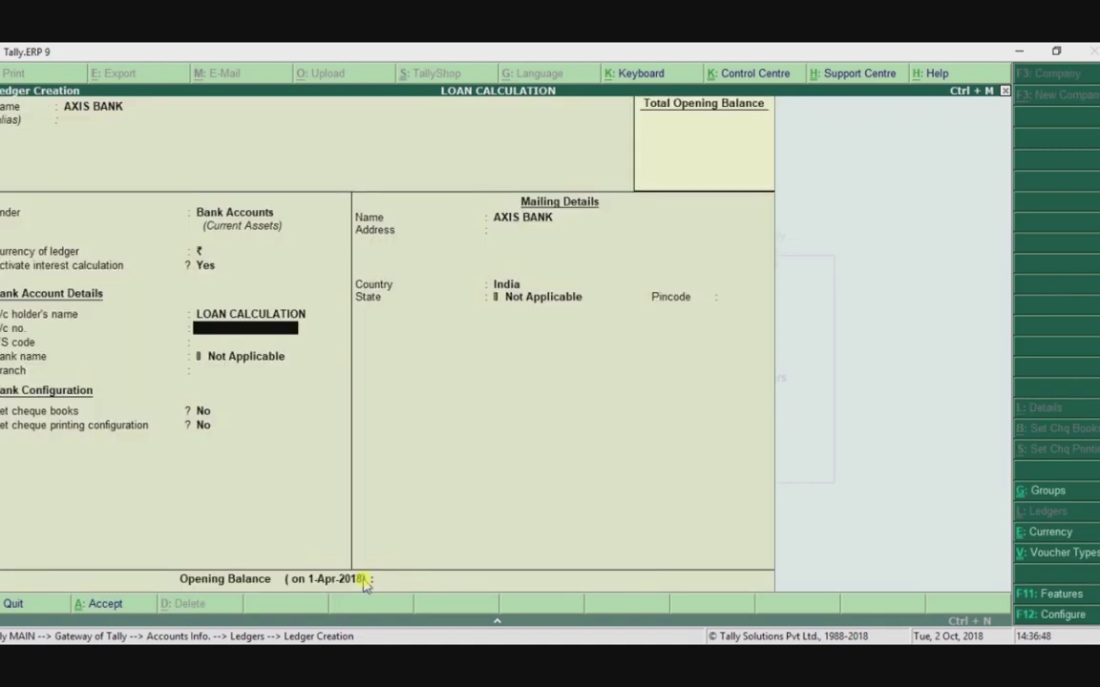
Leave the bank account number, bank configuration and mailing details at their defaults and save the AXIS BANK ledger.
key(Return)
key(Return)
key(Return)
key(Return)
key(Return)
key(Return)
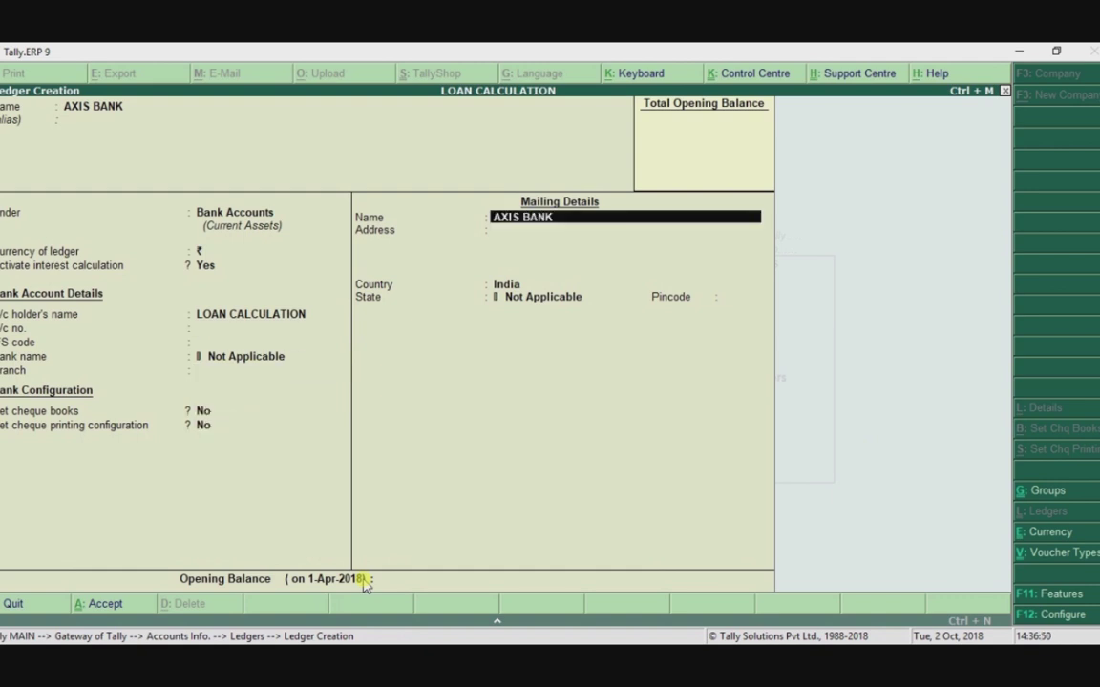
key(Return)
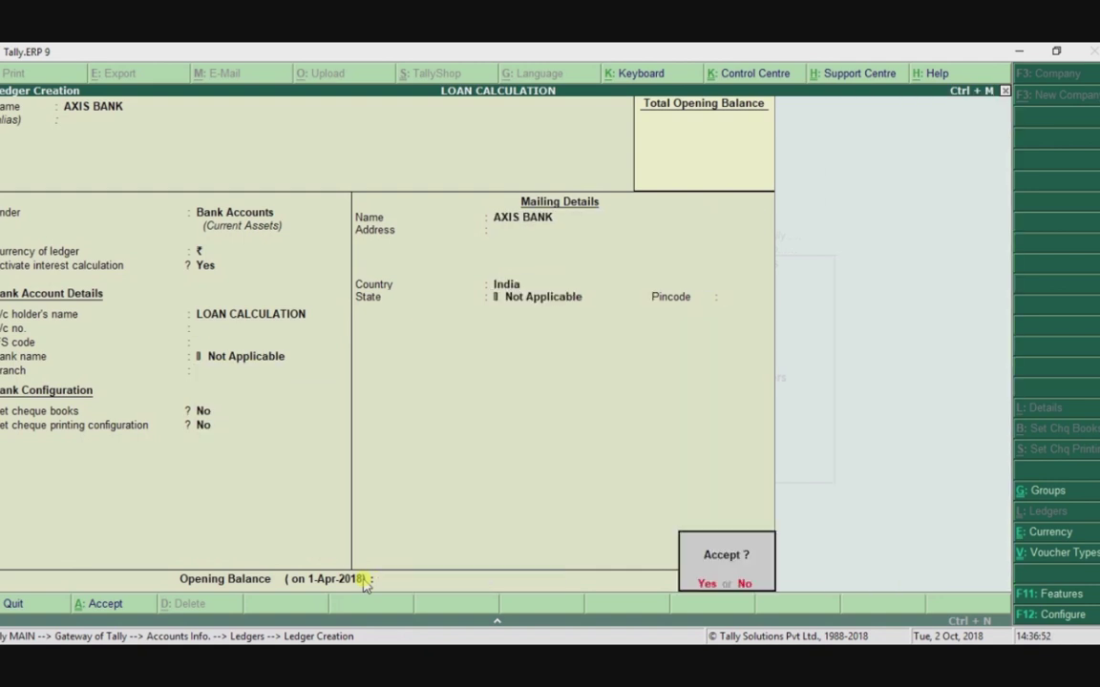
key(Return)
Name the next ledger LOAN FROM FRIEND and place it under Loans & Advances (Asset).
text(LOAN FROM FRIEND)
key(Return)
key(Return)
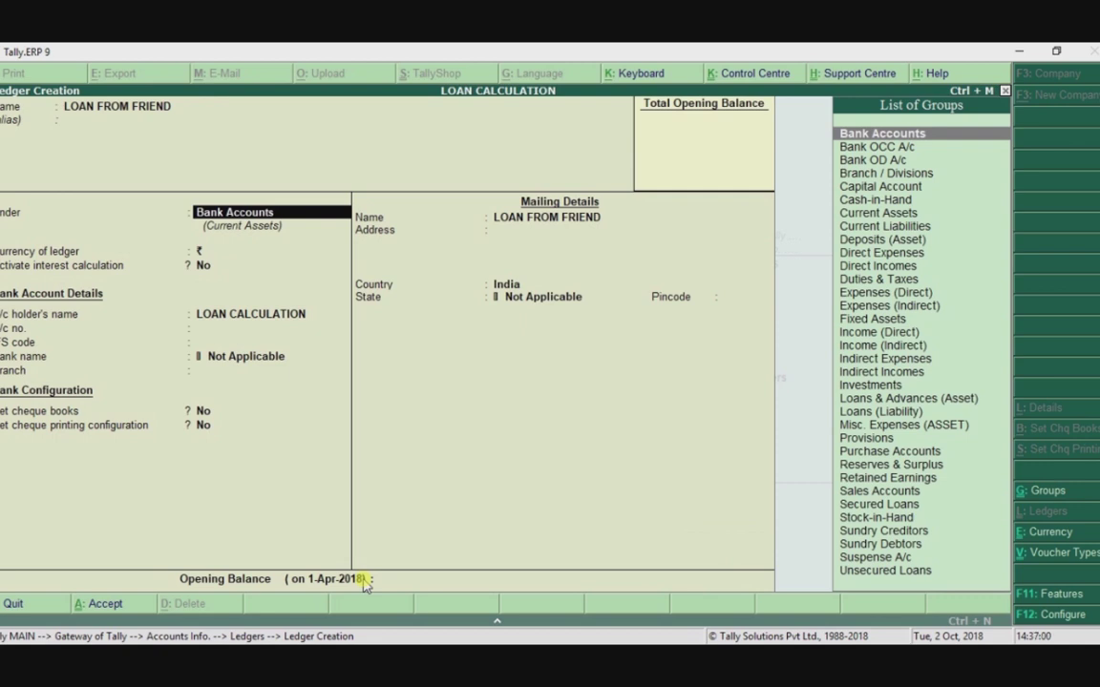
key(Down)
key(Down)
key(Down)
key(Down)
key(Down)
key(Down)
key(Down)
key(Down)
key(Down)
key(Down)
key(Down)
key(Down)
key(Down)
key(Down)
key(Down)
key(Down)
key(Down)
key(Down)
key(Down)
key(Down)
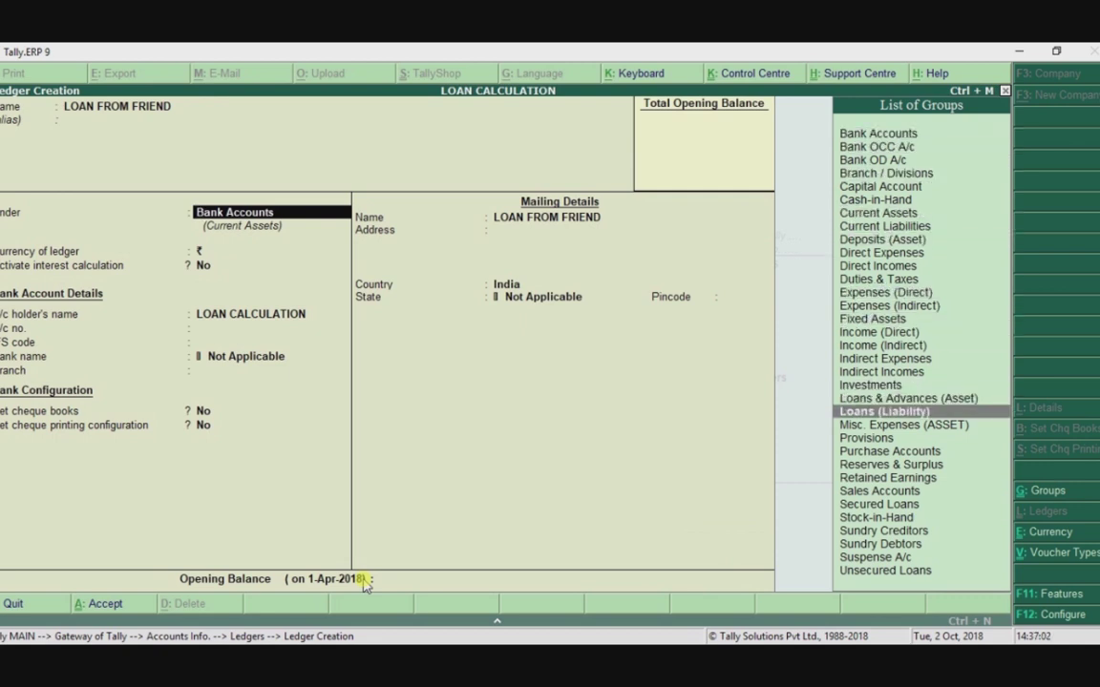
key(Return)
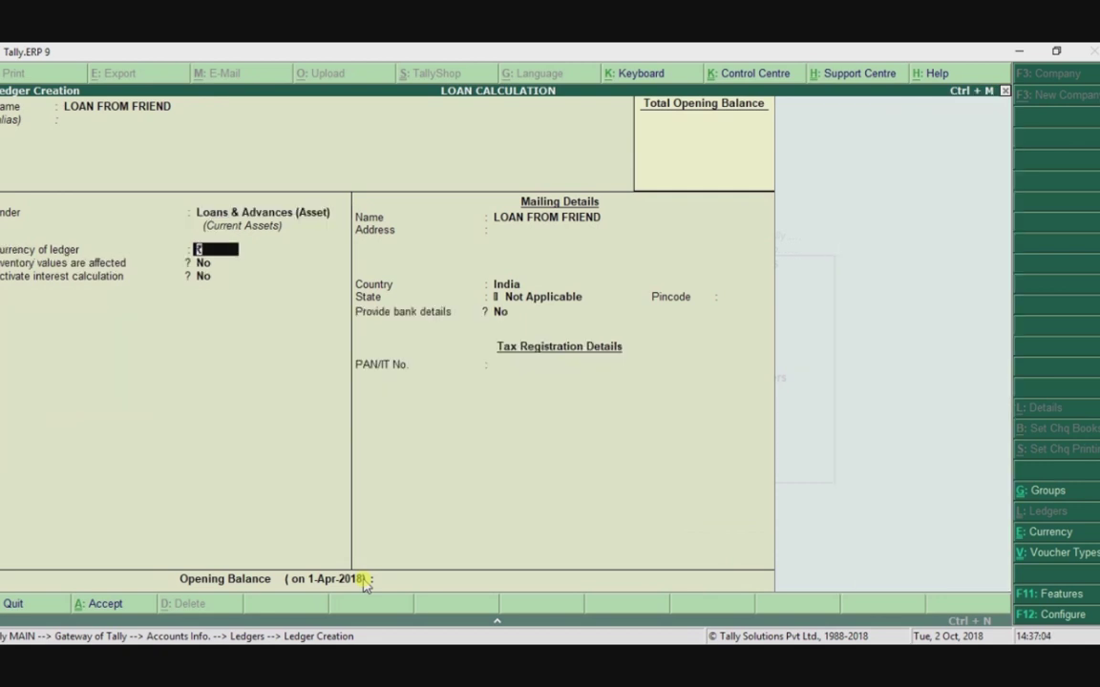
Activate interest calculation for LOAN FROM FRIEND at a rate of 5%, excluding transaction dates for added and deducted amounts.
key(Return)
key(Return)
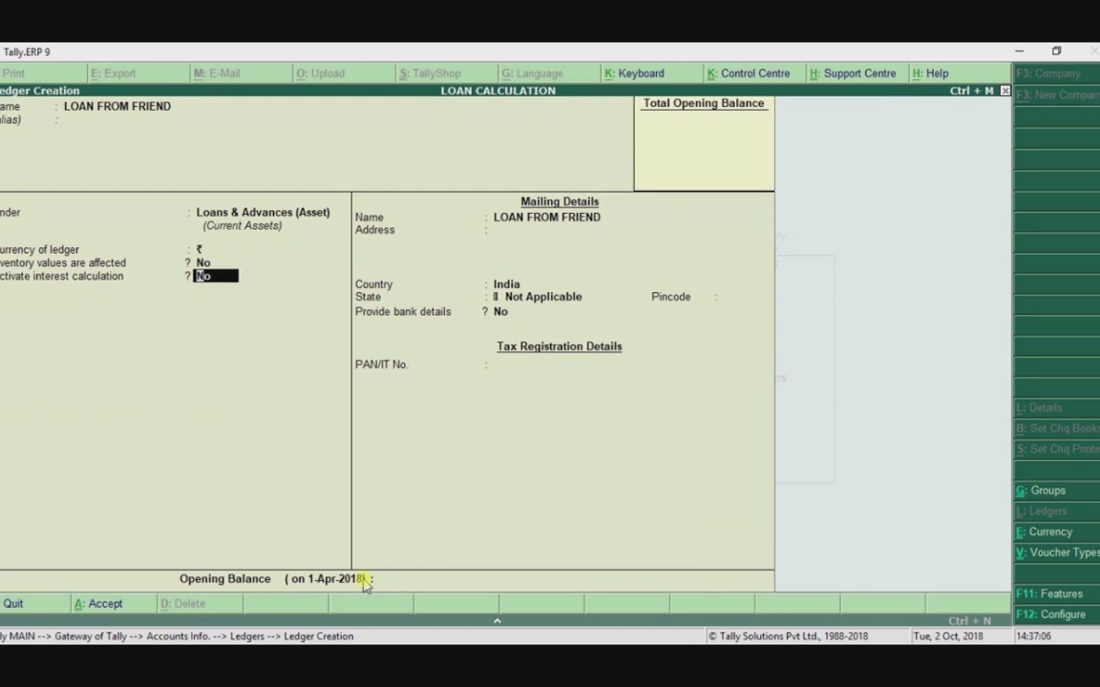
text(y)
key(Return)
key(Return)
key(Return)
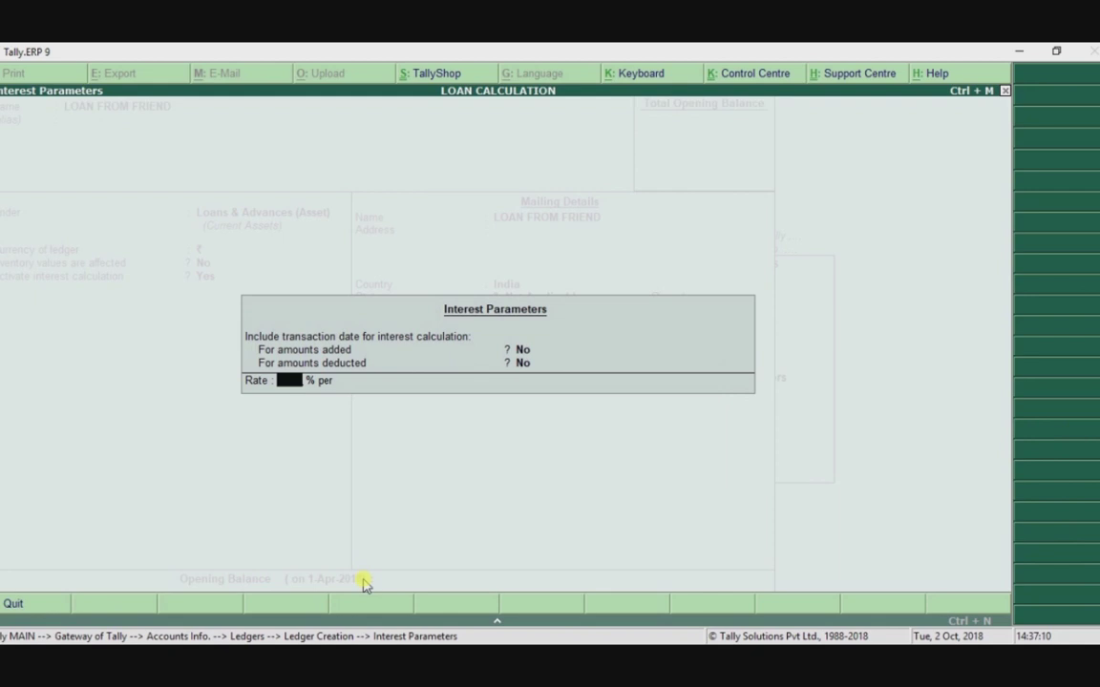
text(5)
key(Return)
key(Return)
key(Return)
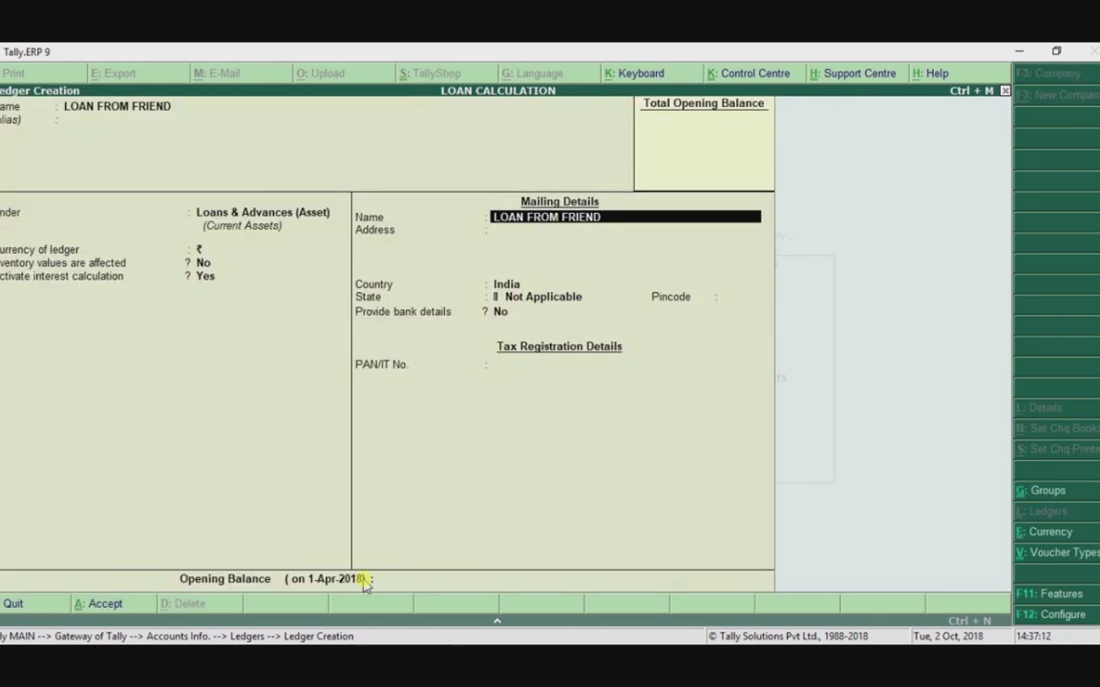
Keep the default mailing, bank and tax details and save the LOAN FROM FRIEND ledger.
key(Return)
key(Return)
key(Return)
key(Return)
key(Return)
key(Return)
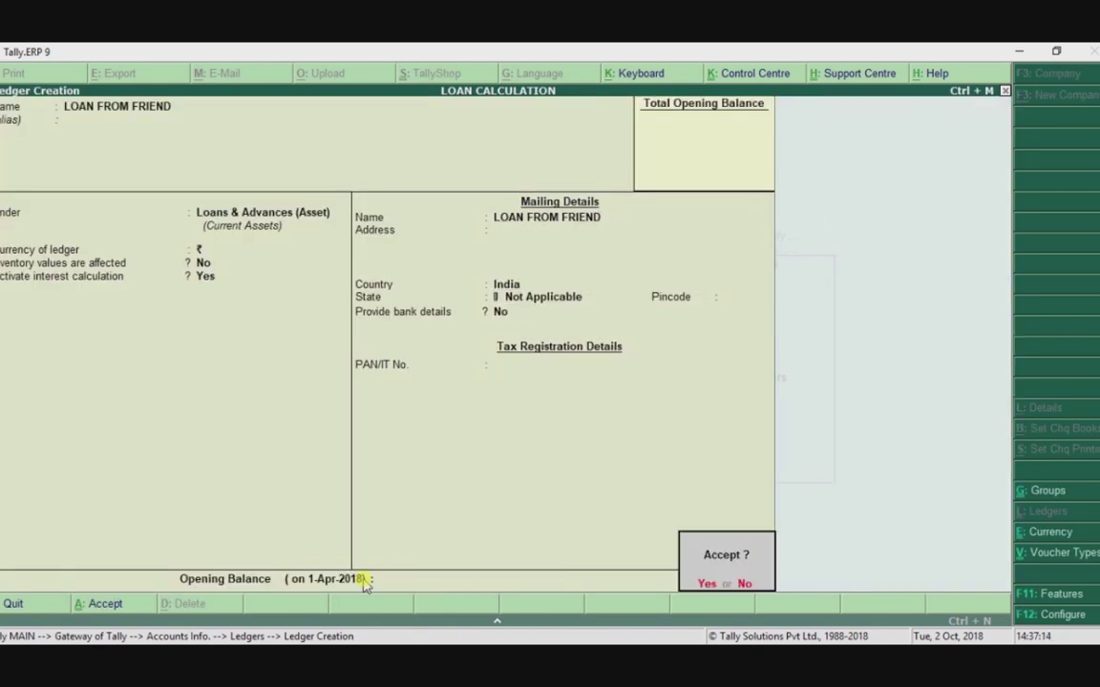
key(Return)
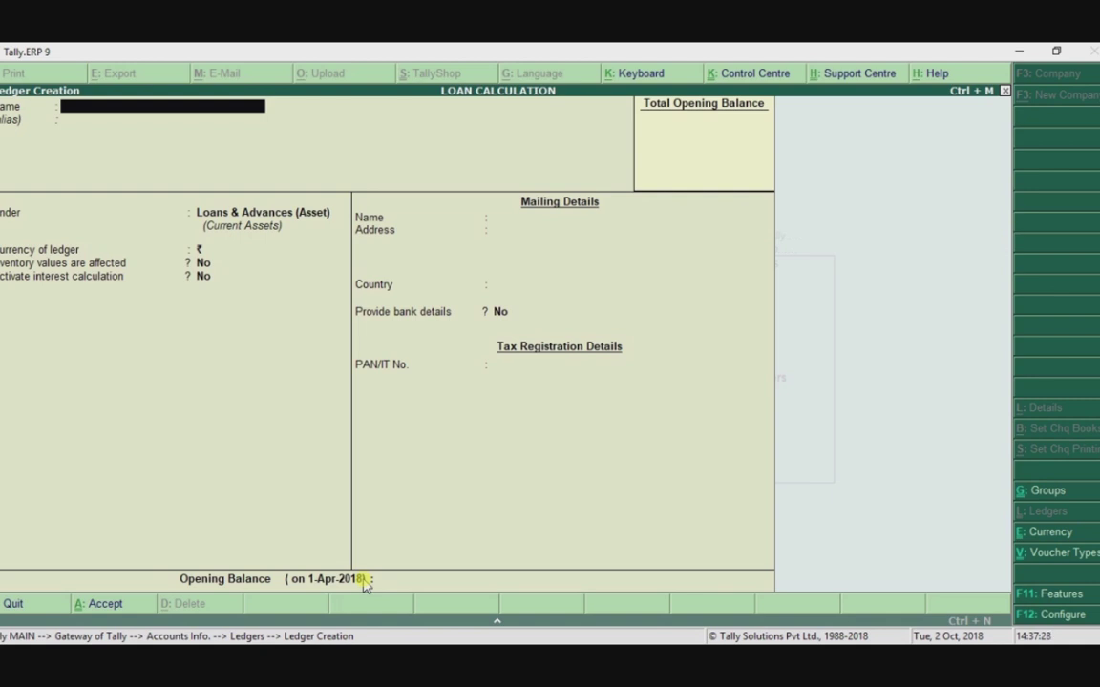
Quit ledger creation and open a new Journal voucher for accounting entries.
key(Escape)
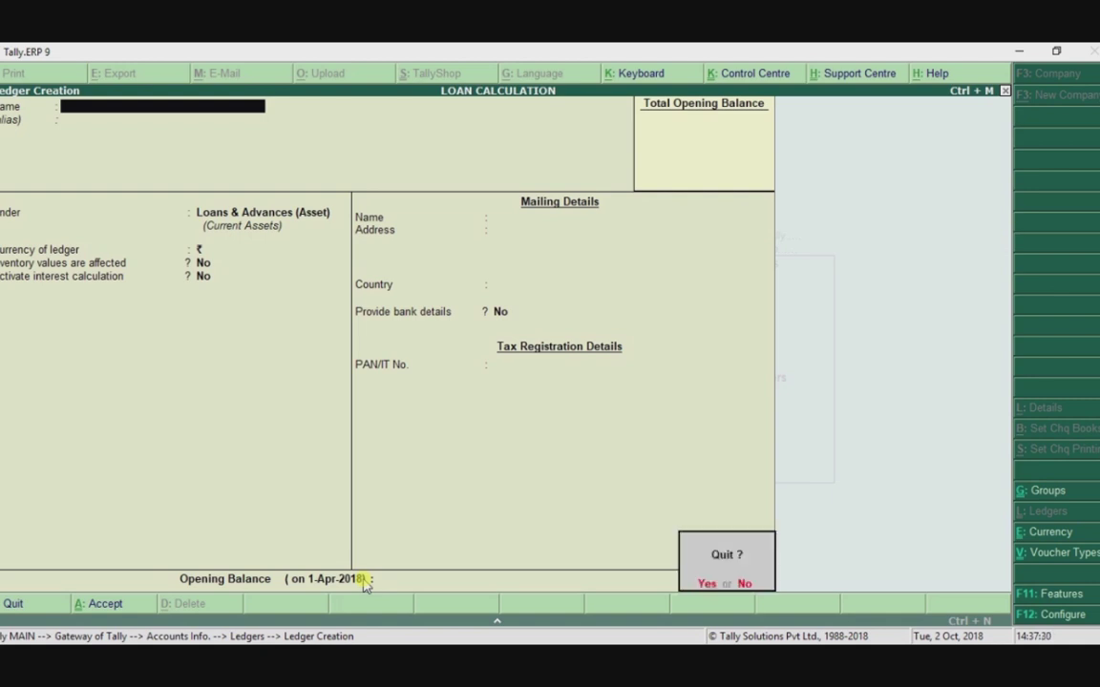
key(y)
key(Down)
key(Down)
key(Escape)
key(Escape)
key(v)
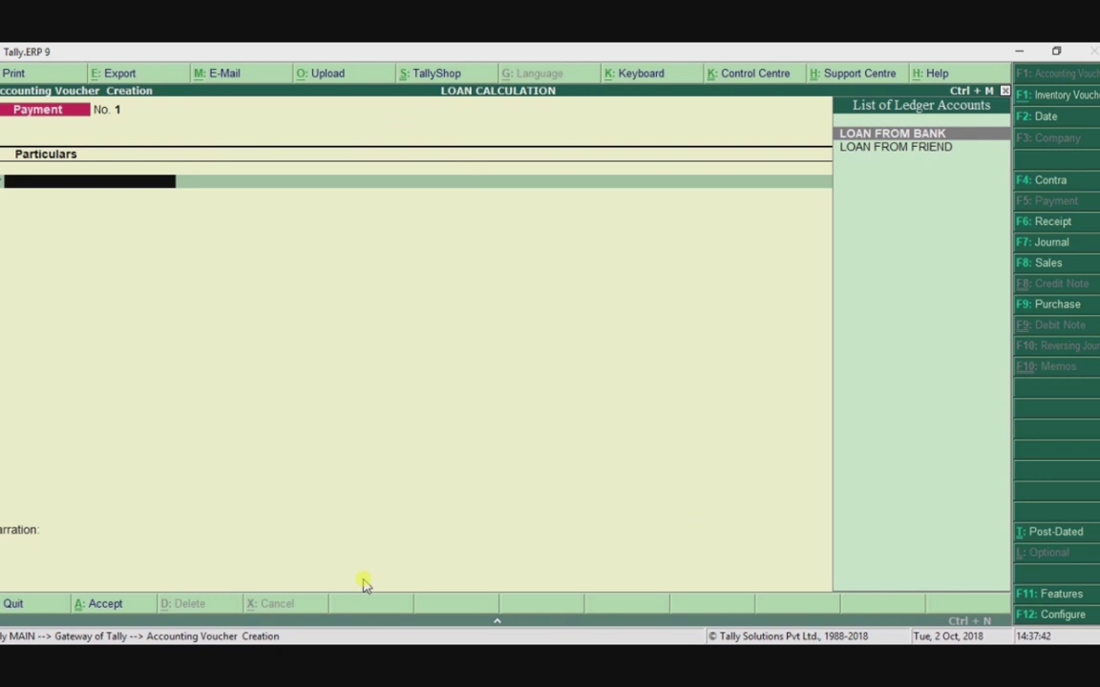
key(F7)
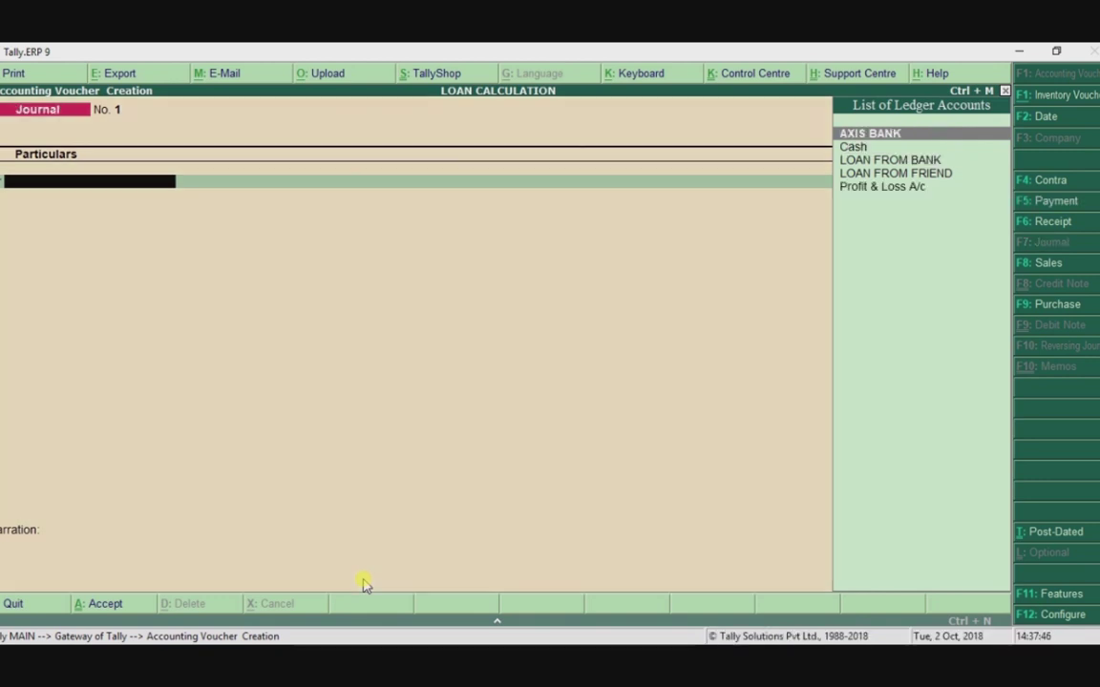
Debit the LOAN FROM BANK ledger with 50,000 in the journal voucher.
key(Down)
key(Down)
key(Down)
key(Up)
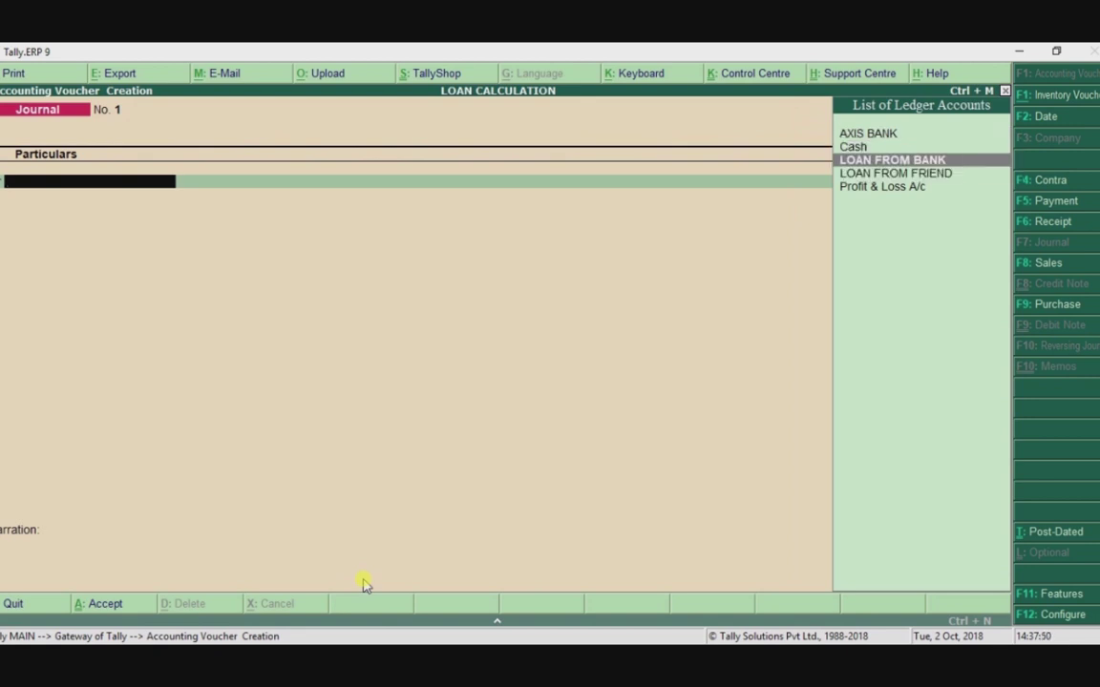
key(Return)
text(50,000)
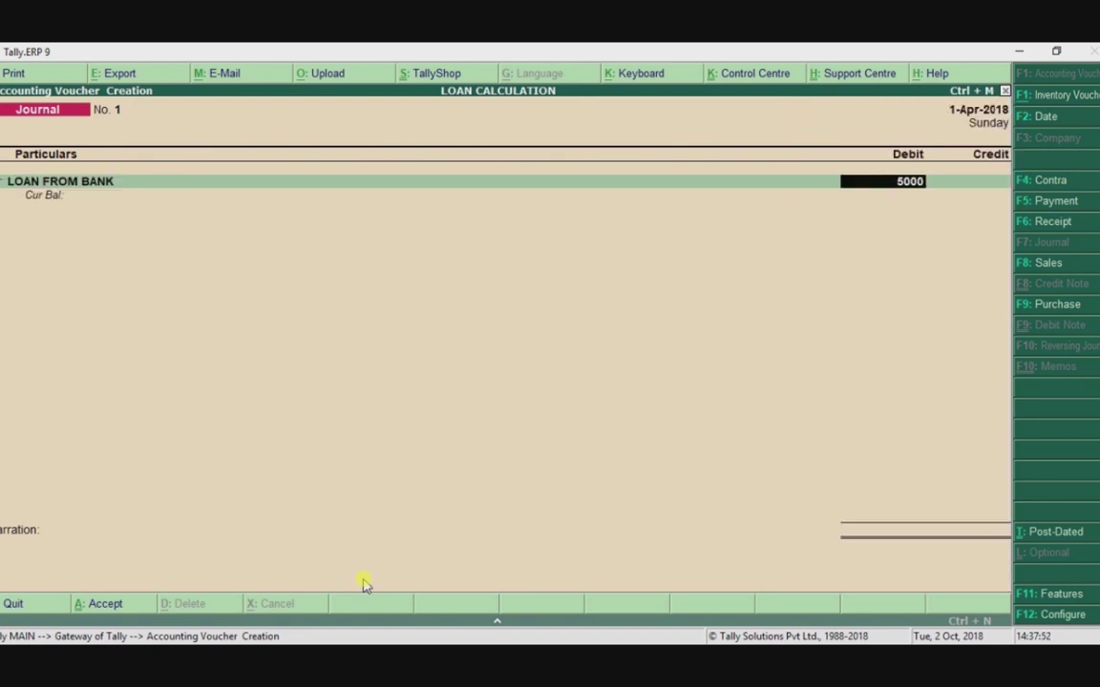
key(Return)
key(Return)
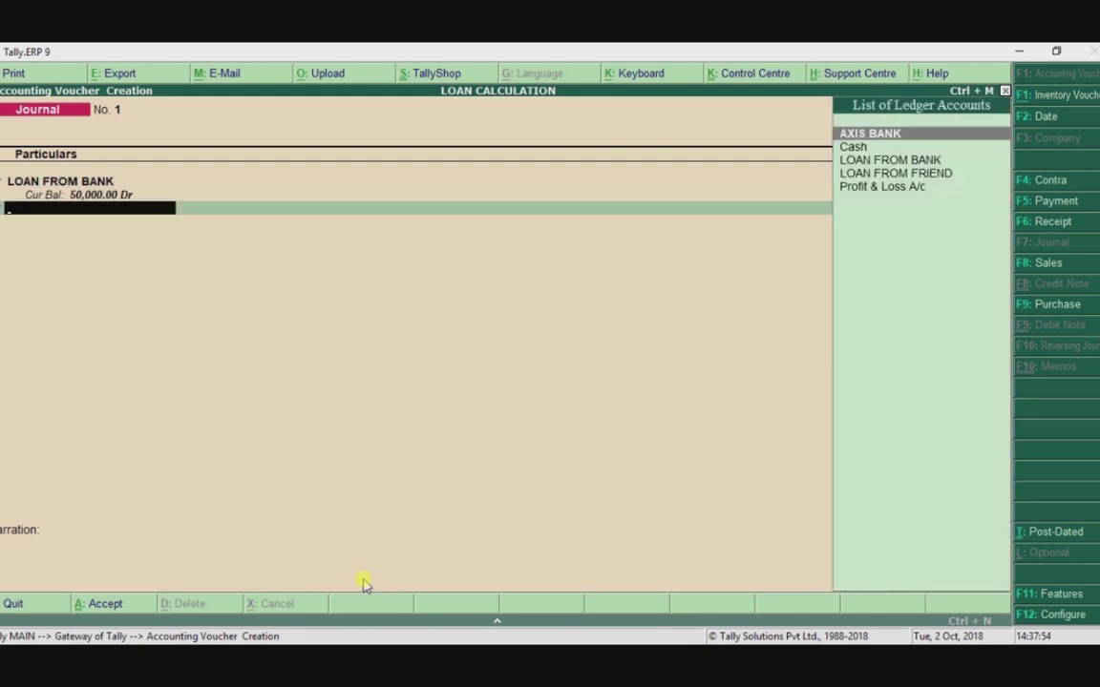
Credit AXIS BANK with 50,000 and save the journal voucher without a narration.
key(Return)
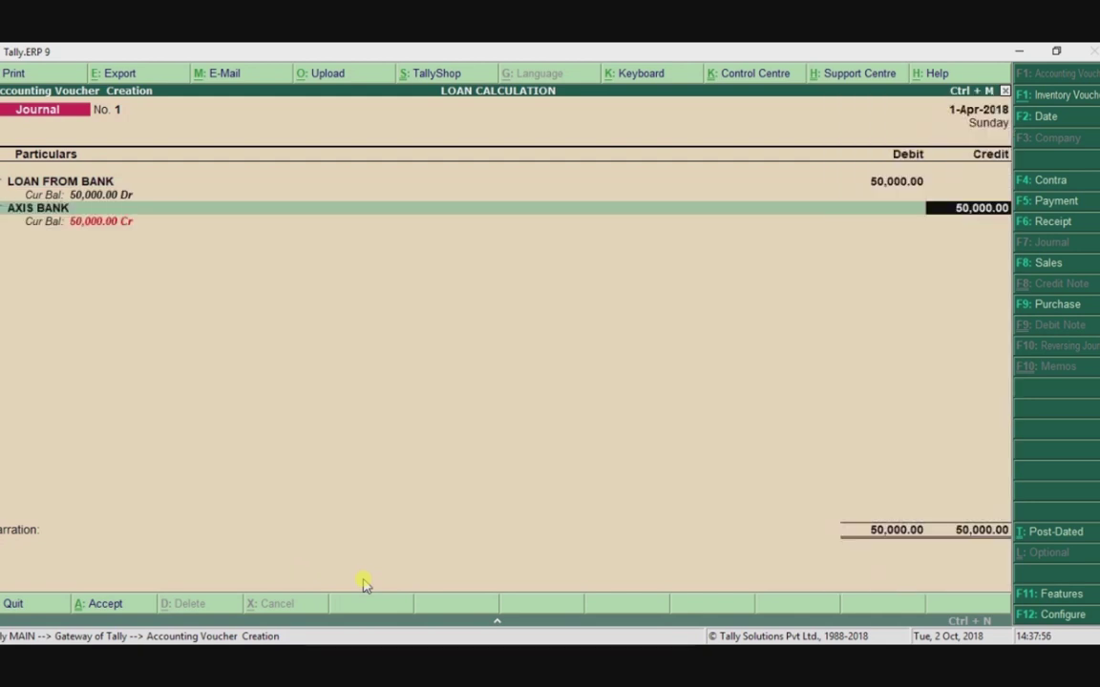
key(Return)
key(Return)
key(Return)
key(Return)
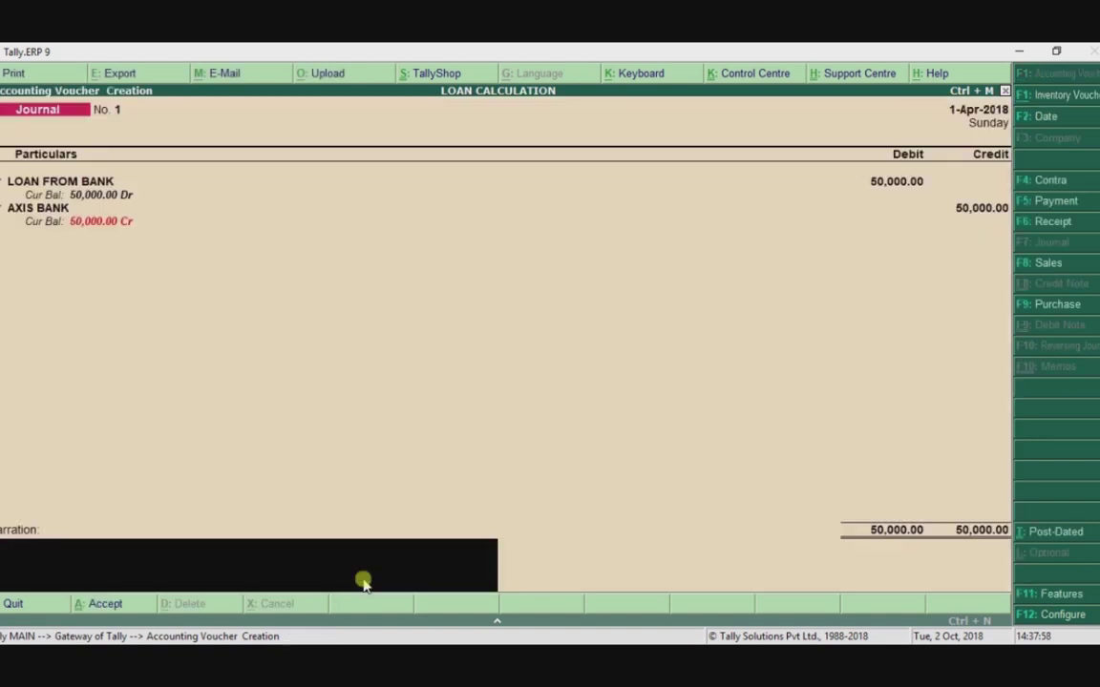
key(Return)
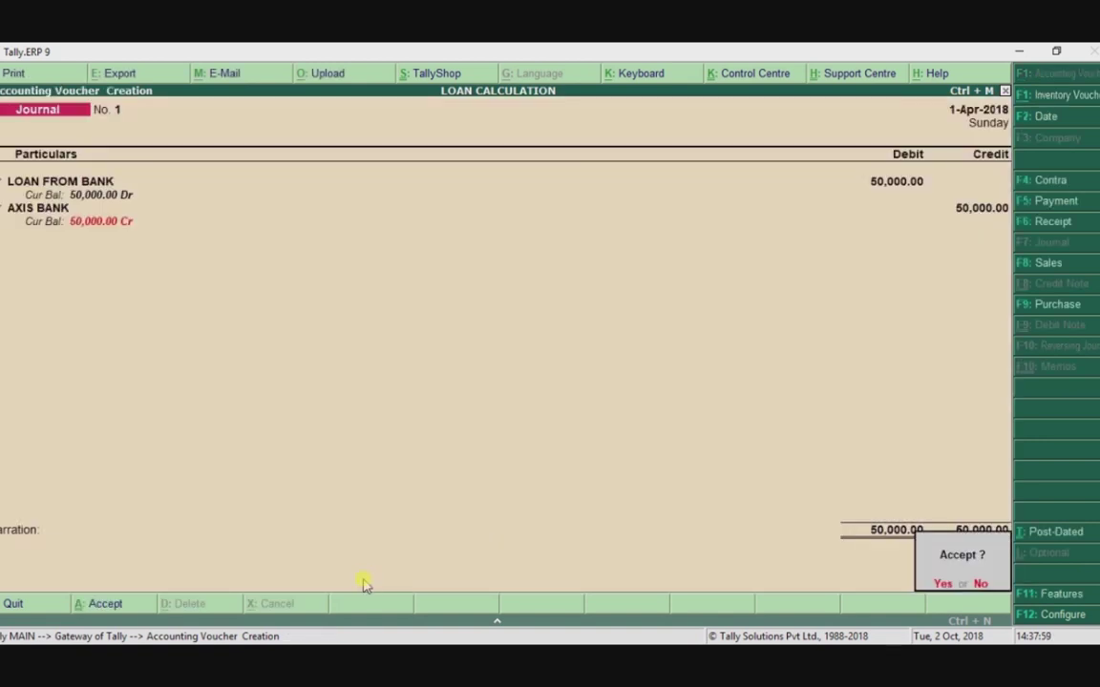
key(Return)
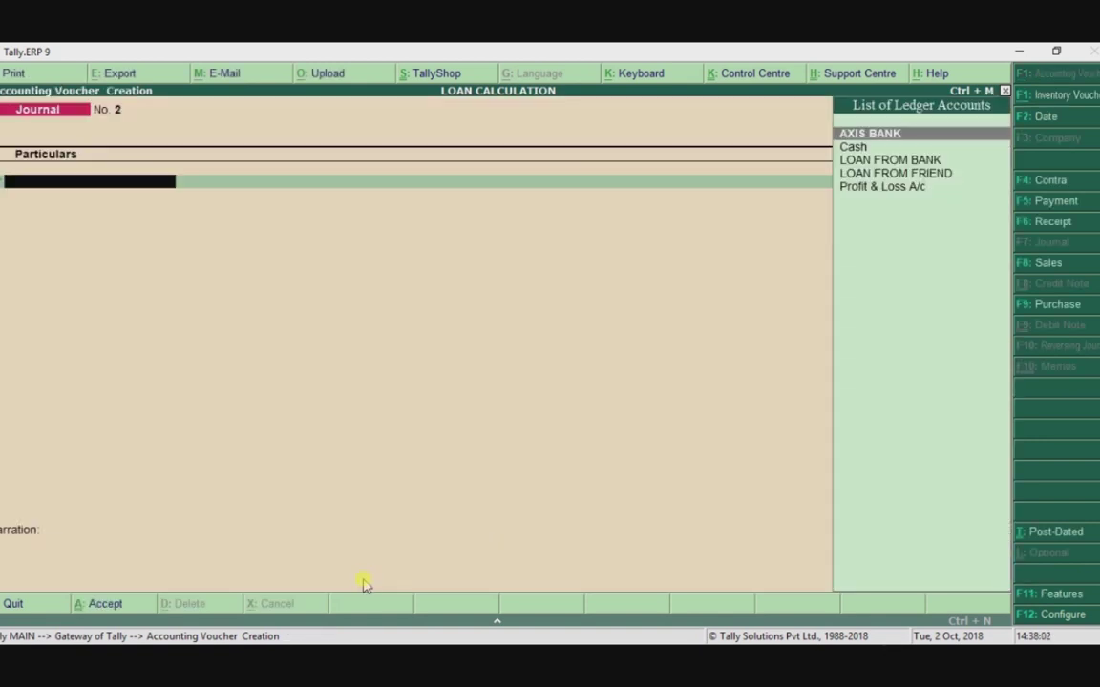
Debit the Cash ledger with 50,000 in the second journal voucher.
key(Down)
key(Down)
key(Down)
key(Up)
key(Up)
key(Down)
key(Down)
key(Up)
key(Up)
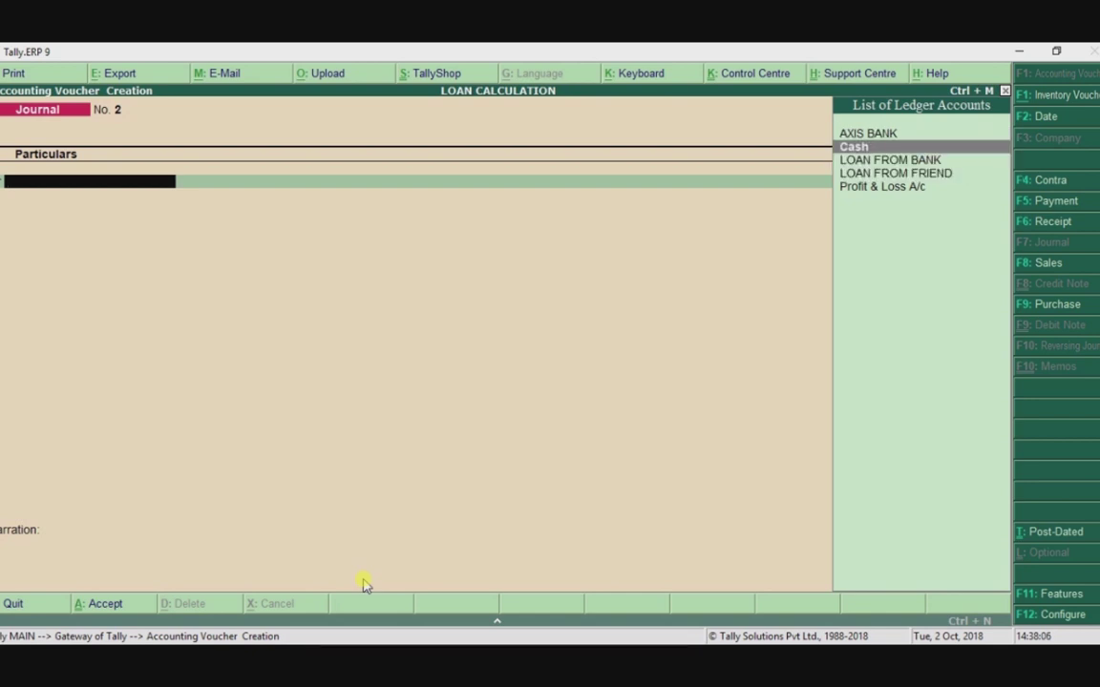
key(Return)
text(50000)
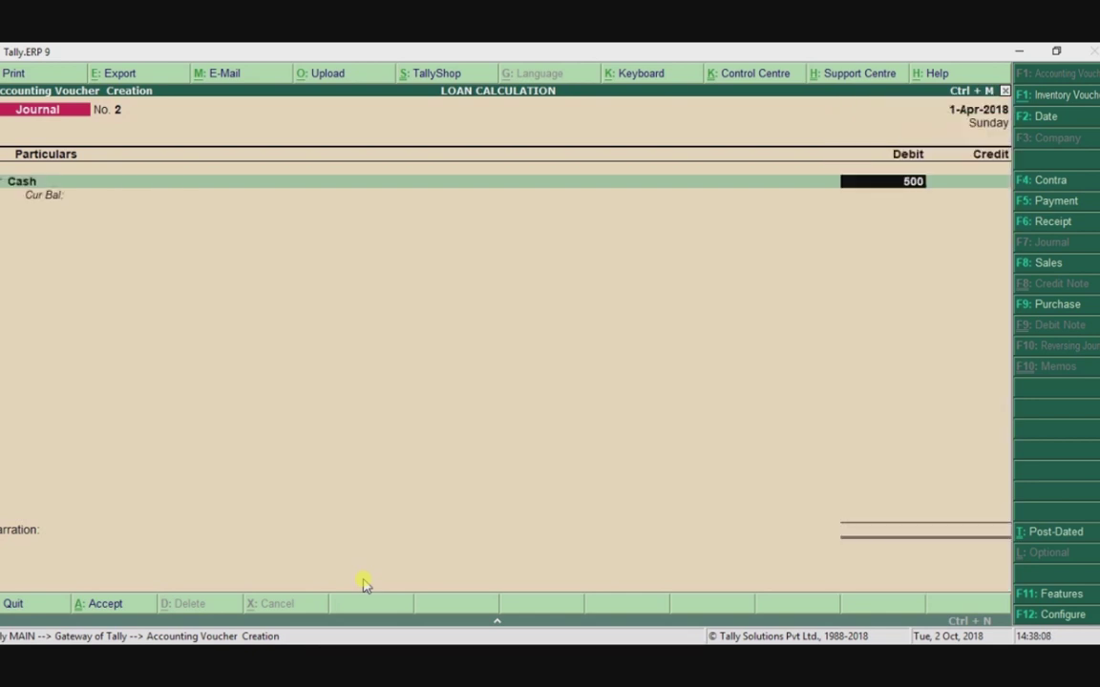
key(Return)
Credit the LOAN FROM FRIEND ledger with 50,000 and save the journal voucher without a narration.
key(Down)
key(Down)
key(Down)
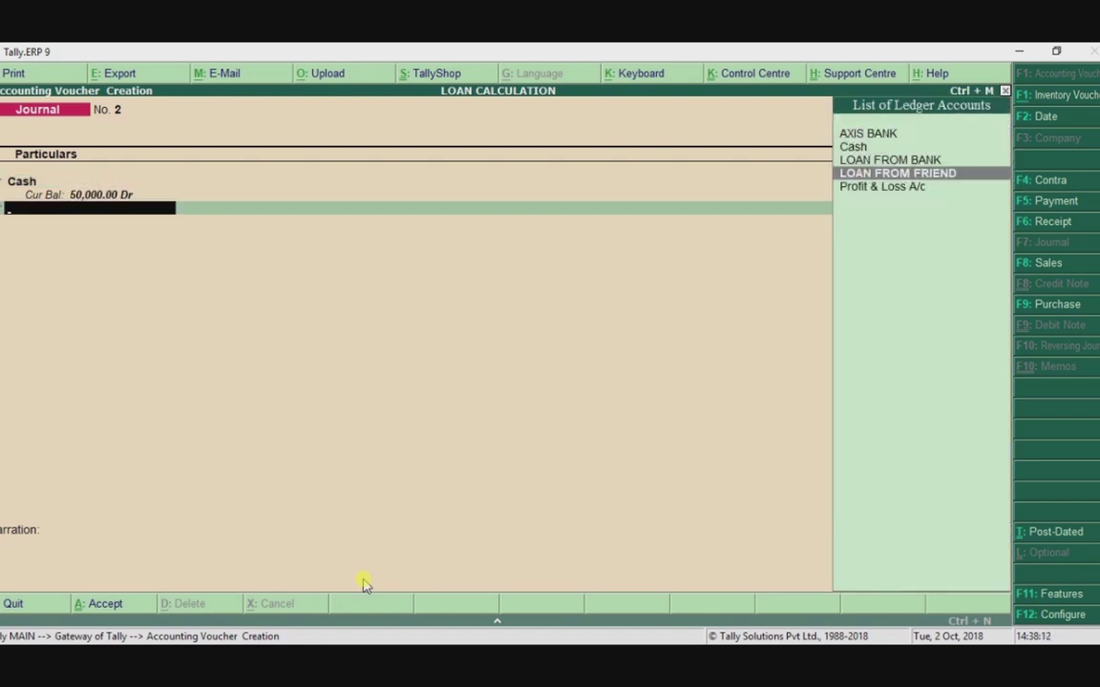
key(Return)
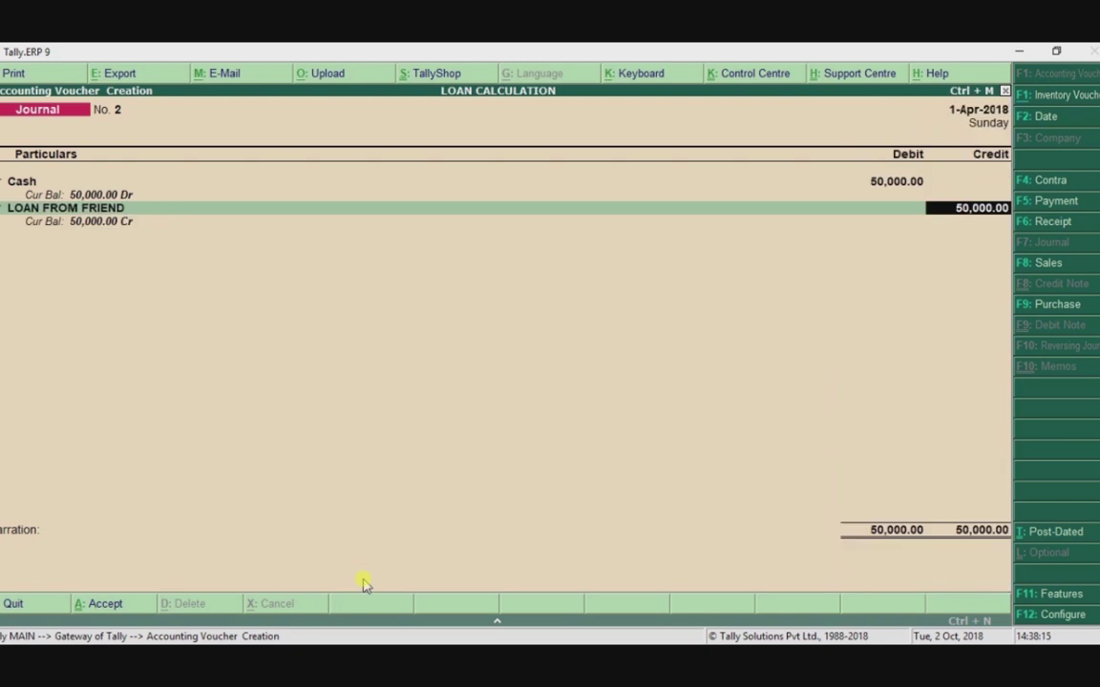
key(Return)
key(Return)
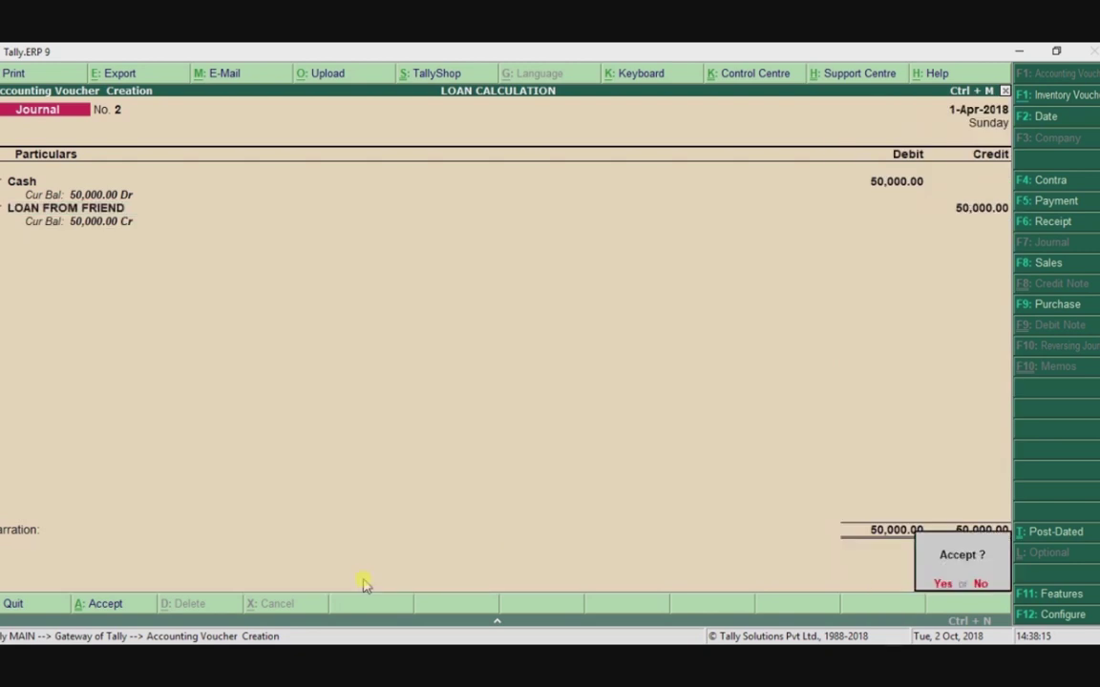
key(Return)
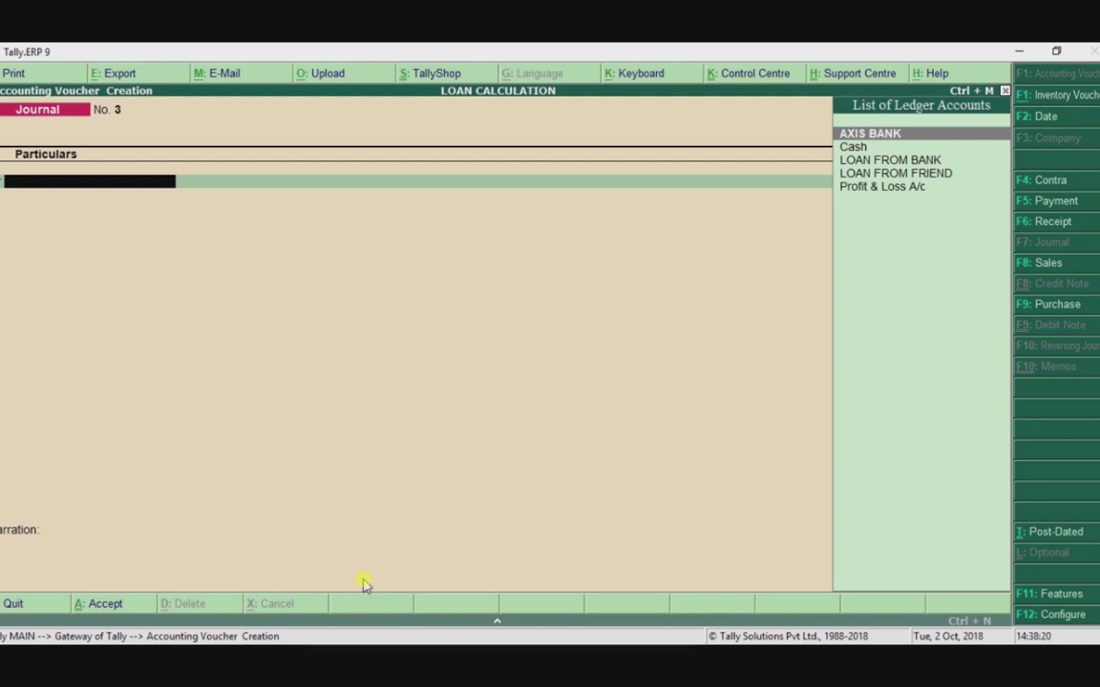
Quit voucher entry and display the Day Book to review the recorded journal vouchers.
key(Escape)
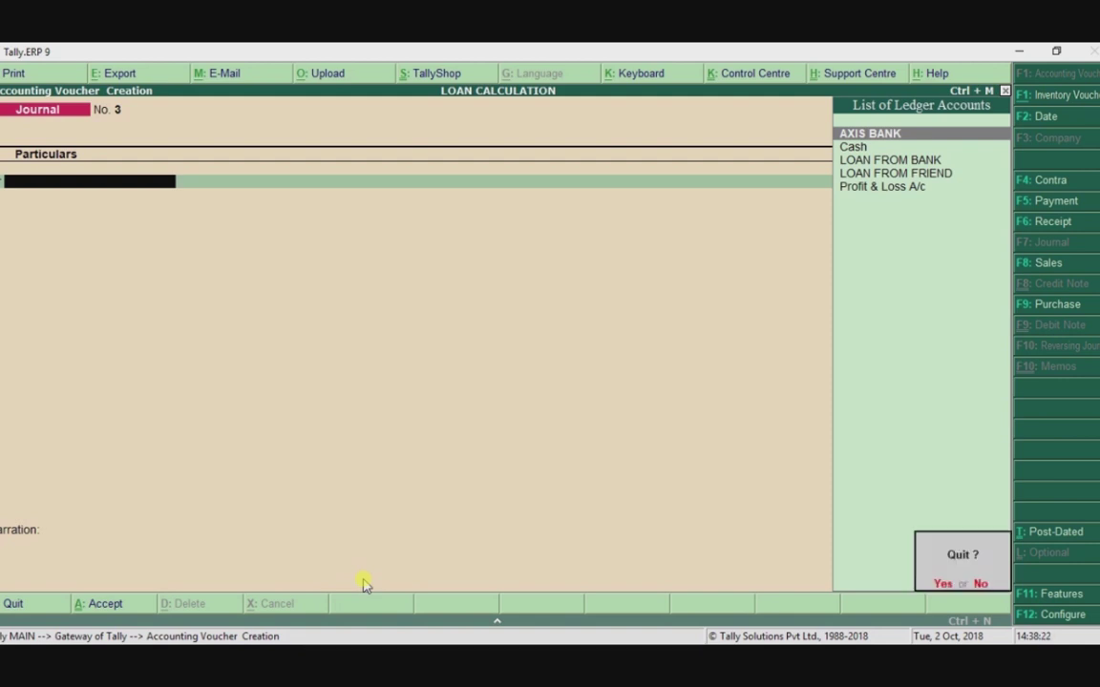
key(Return)
key(Down)
key(Down)
key(Down)
key(Down)
key(Down)
key(Down)
key(Down)
key(Down)
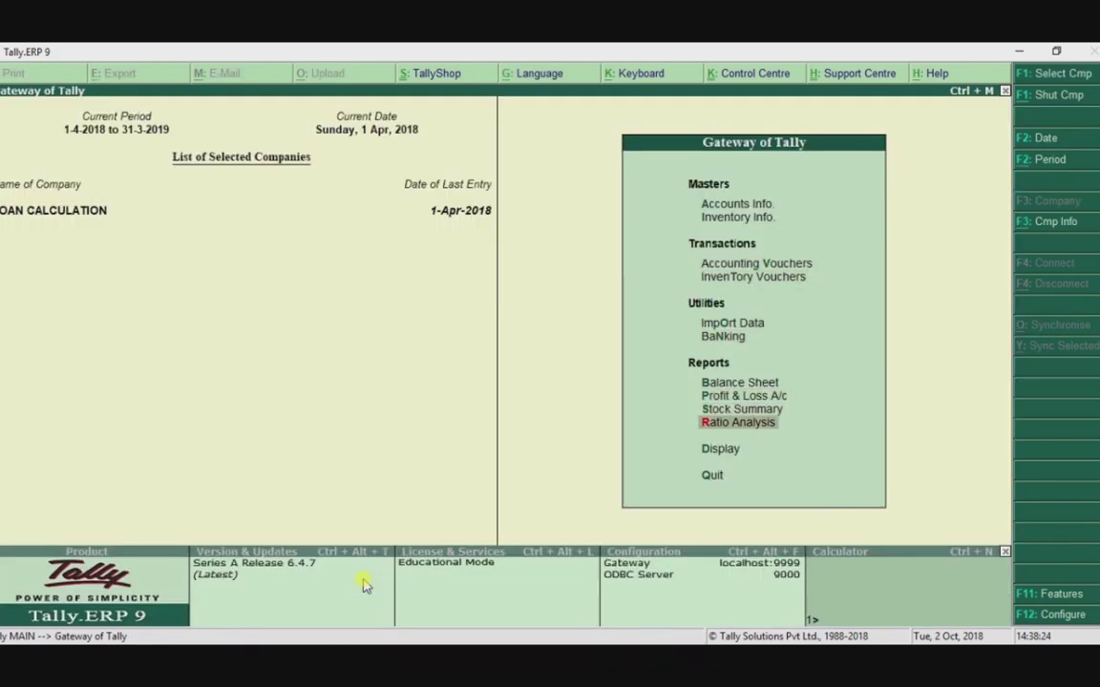
key(Return)
key(Down)
key(Return)
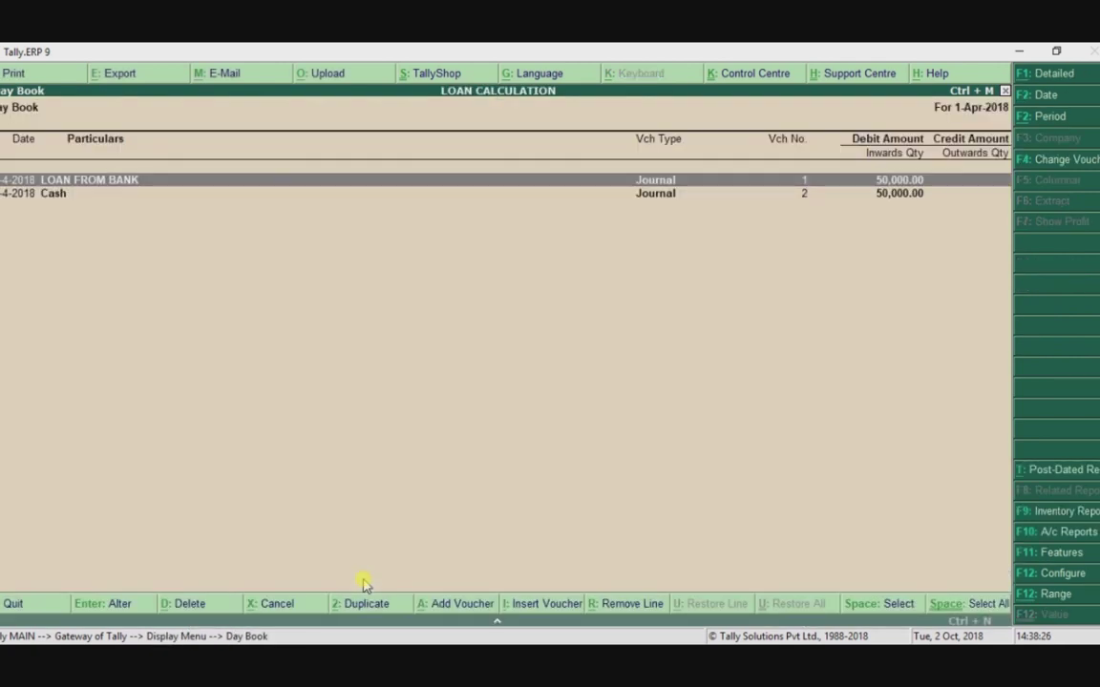
Leave the Day Book and display the Interest Receivable report under the interest calculations of the statements of accounts.
key(Escape)
key(Down)
key(Down)
key(Return)
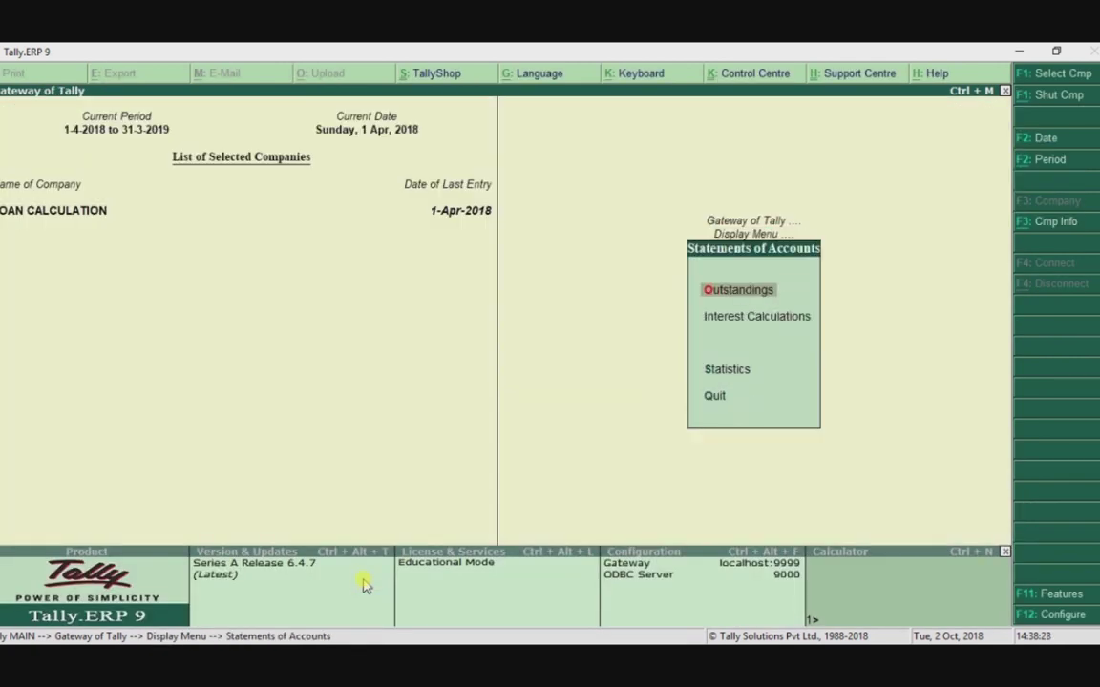
key(Down)
key(Return)
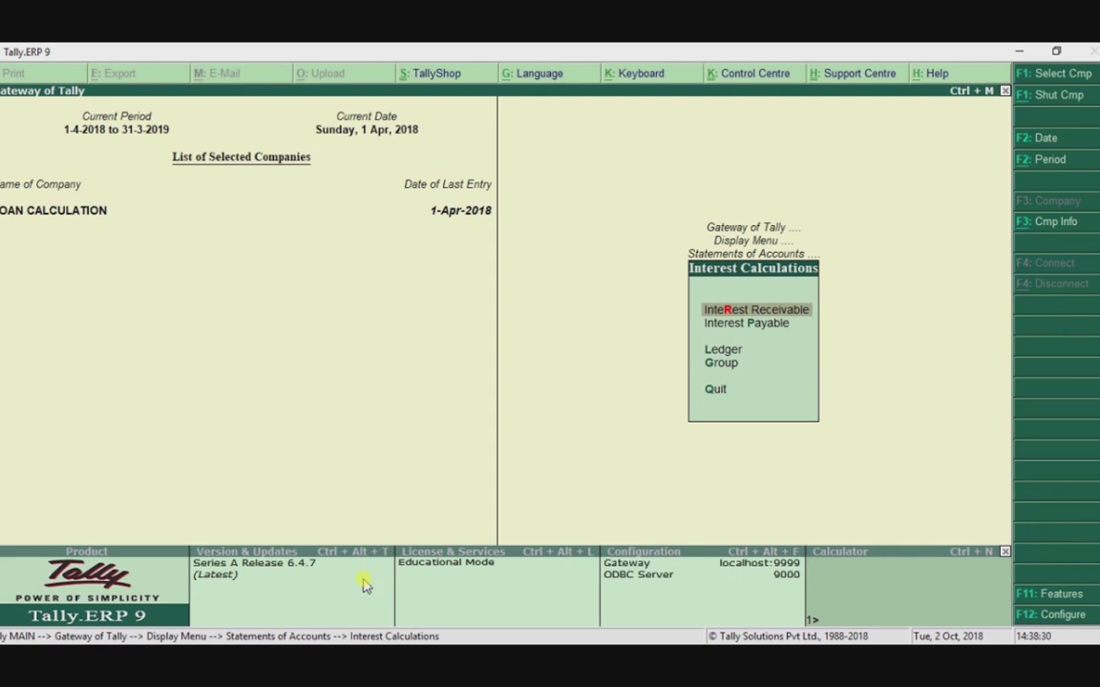
key(Return)
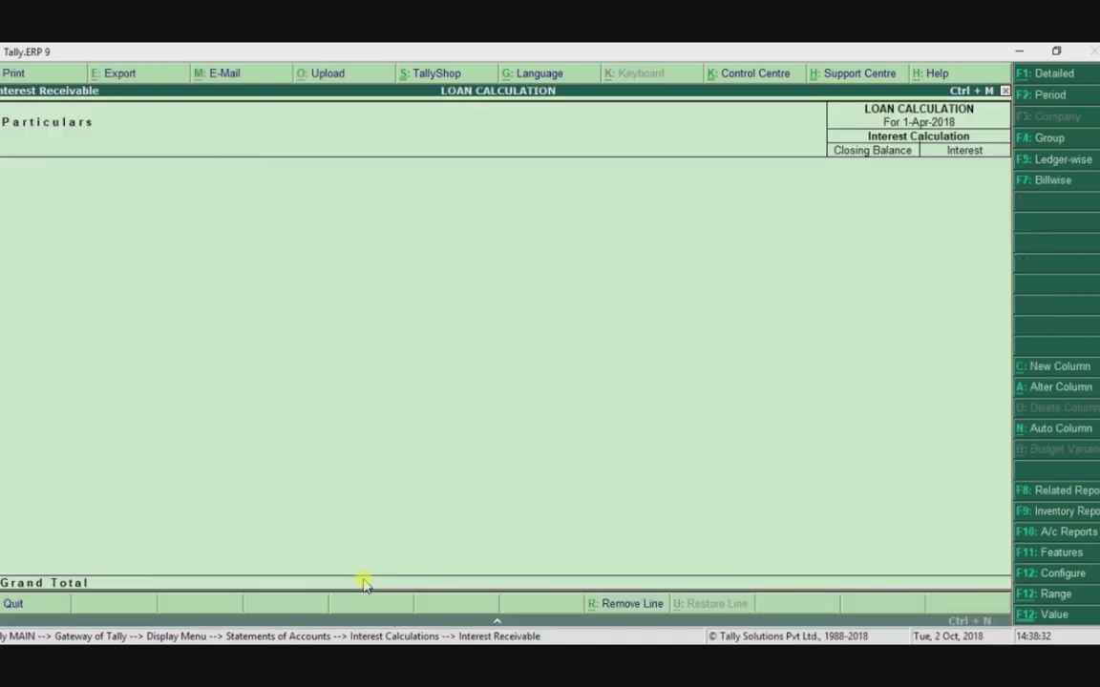
Set the Interest Receivable report's period to end on 1-5-2018, keeping the start date of 1-4-2018.
key(F2)
key(Return)
text(1/5)
key(Return)
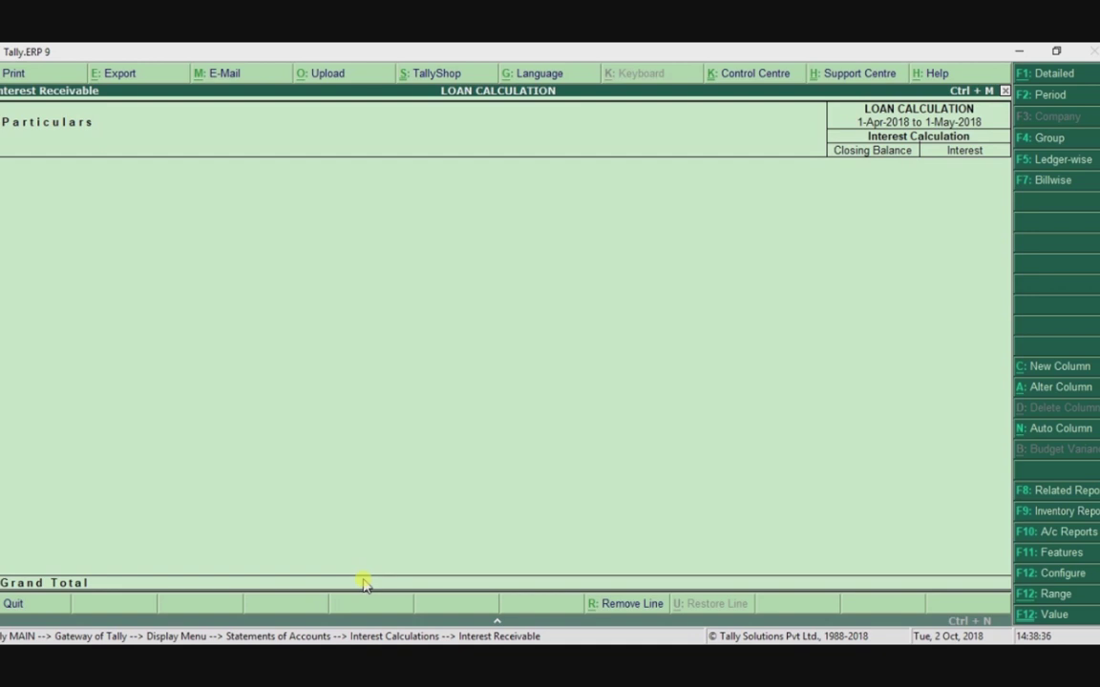
key(F2)
key(Return)
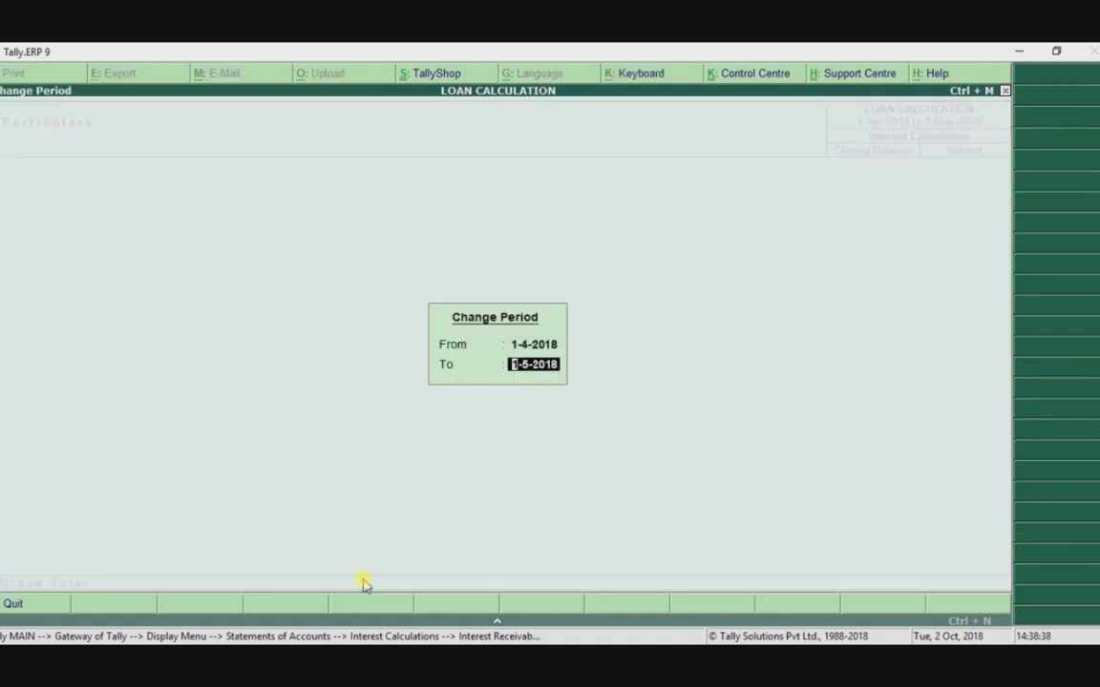
key(Escape)
Leave the Interest Receivable report and display the Interest Payable report instead.
key(Escape)
key(Escape)
key(Return)
key(Down)
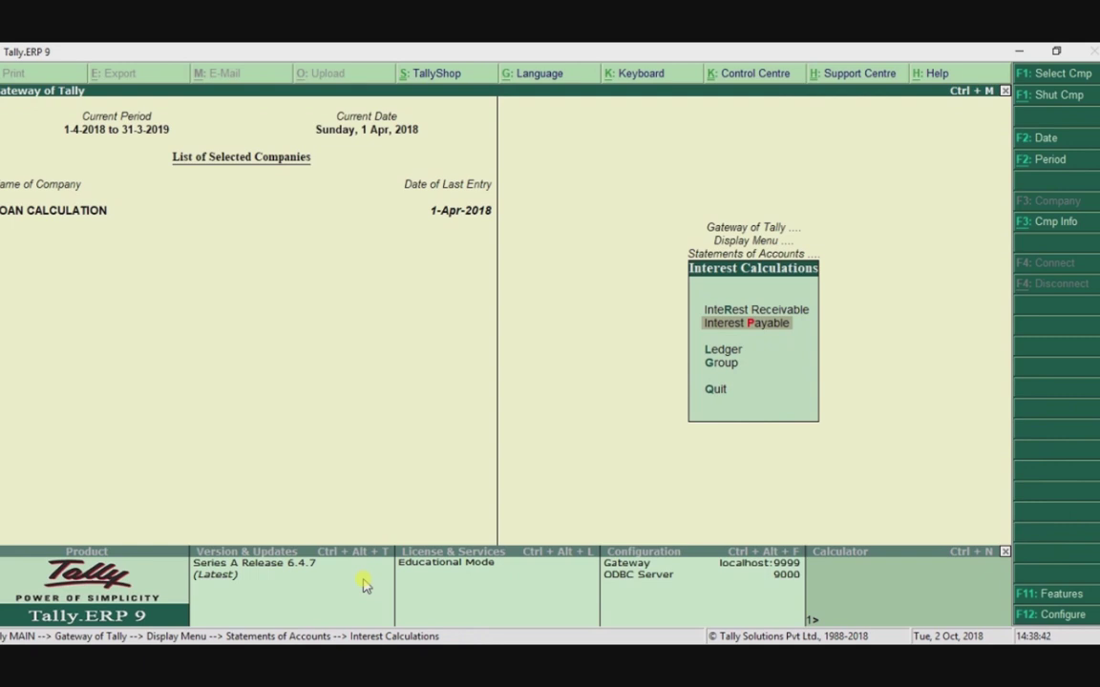
key(Return)
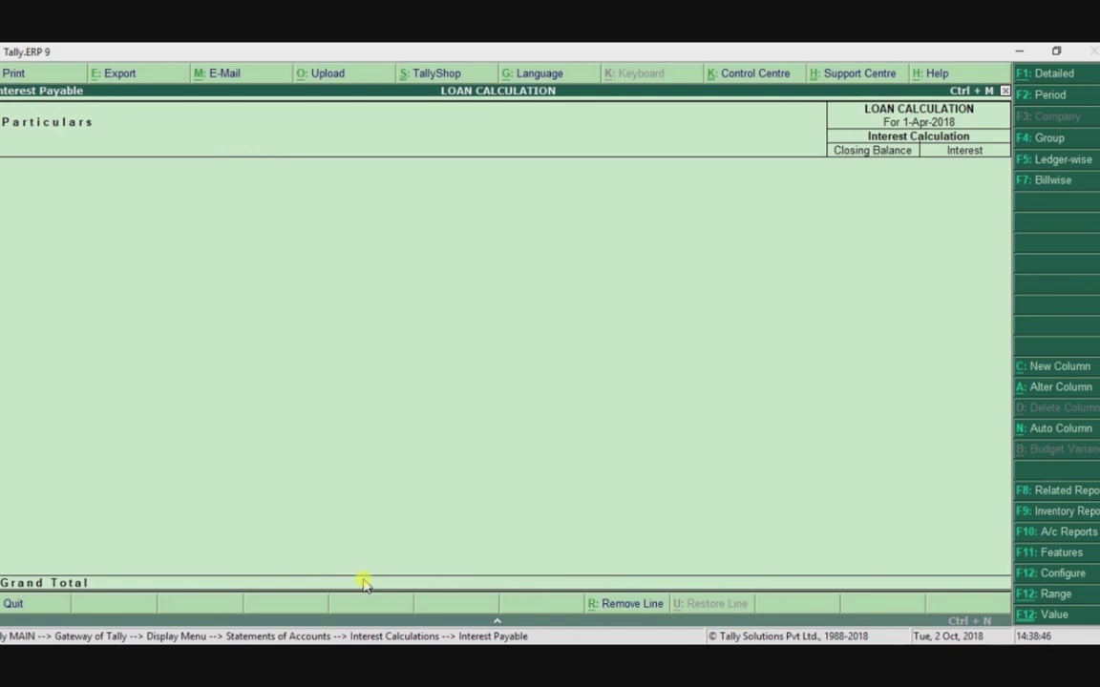
Set the Interest Payable report's period from 1-4-2018 to 1-5-2018.
key(F2)
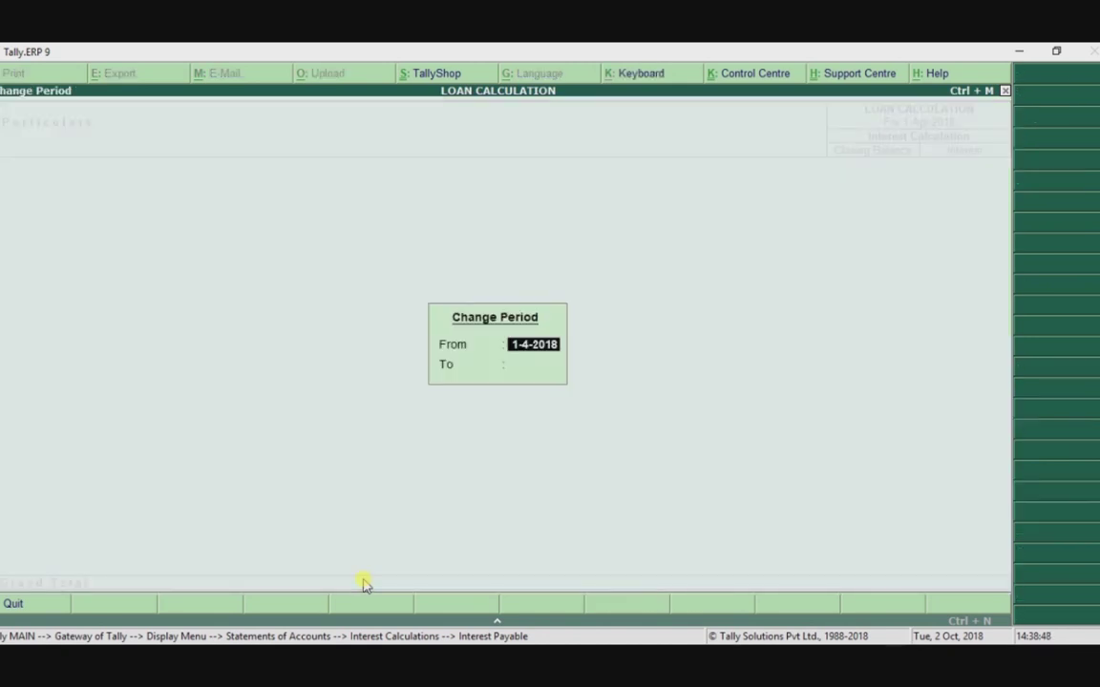
key(Return)
text(1-5)
key(Return)
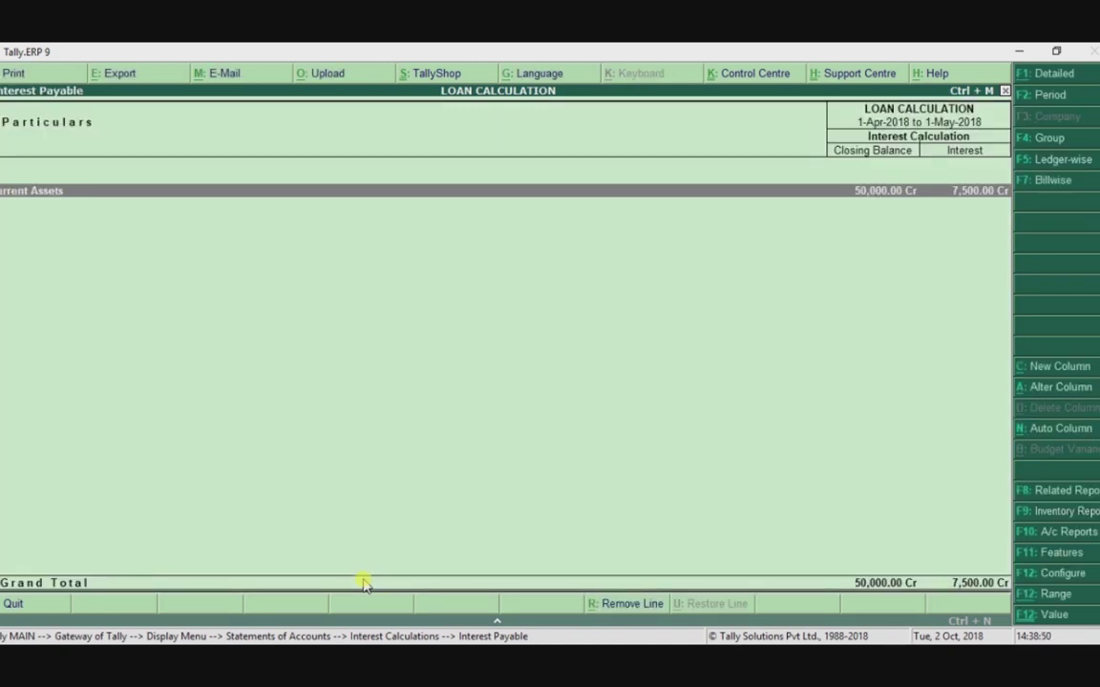
Drill down through Current Assets and Loans & Advances (Asset) to the LOAN FROM FRIEND ledger's interest details.
key(Return)
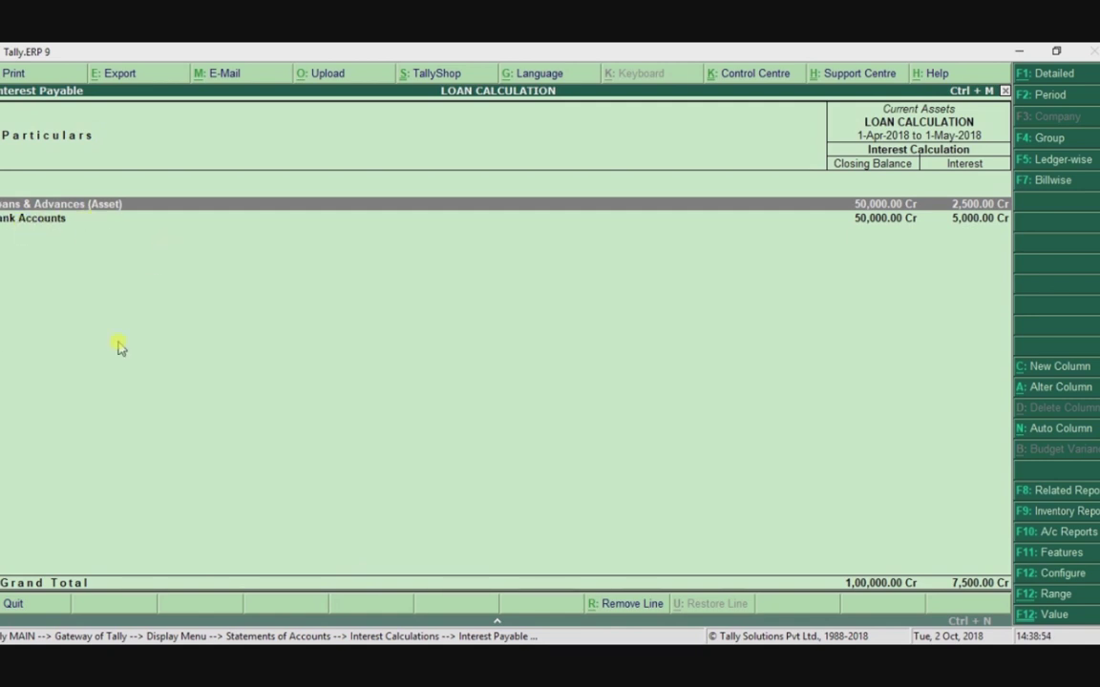
key(Return)
key(Return)
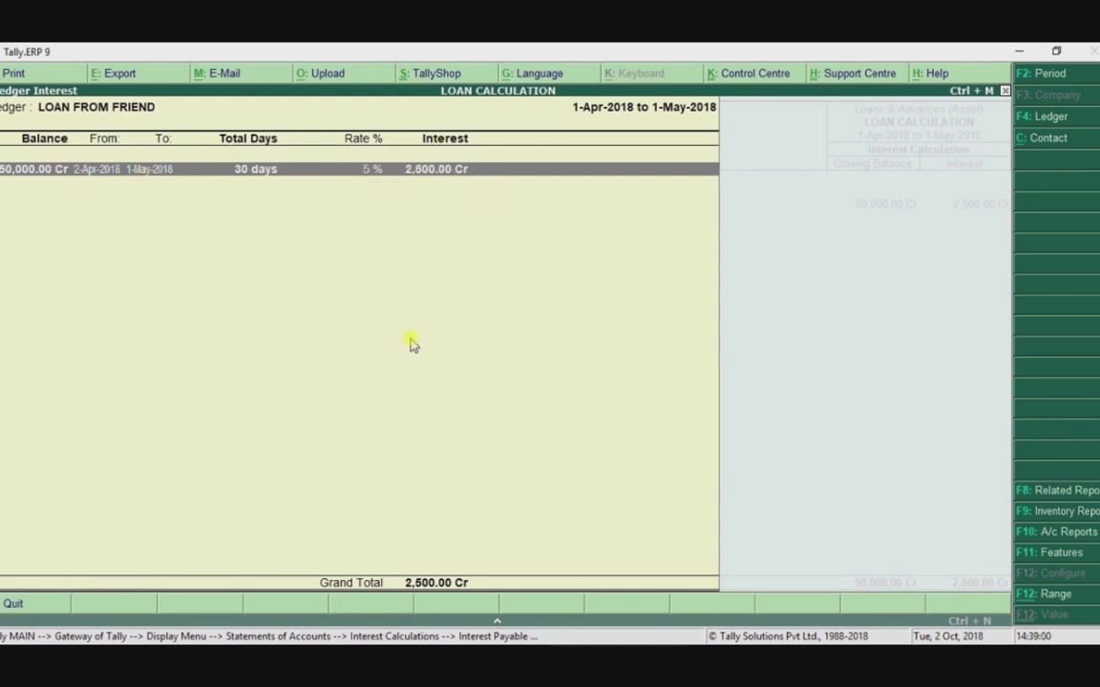
Go back to the Current Assets groups and drill down through Bank Accounts to the AXIS BANK ledger's interest details.
key(Escape)
key(Escape)
key(Down)
key(Return)
key(Return)
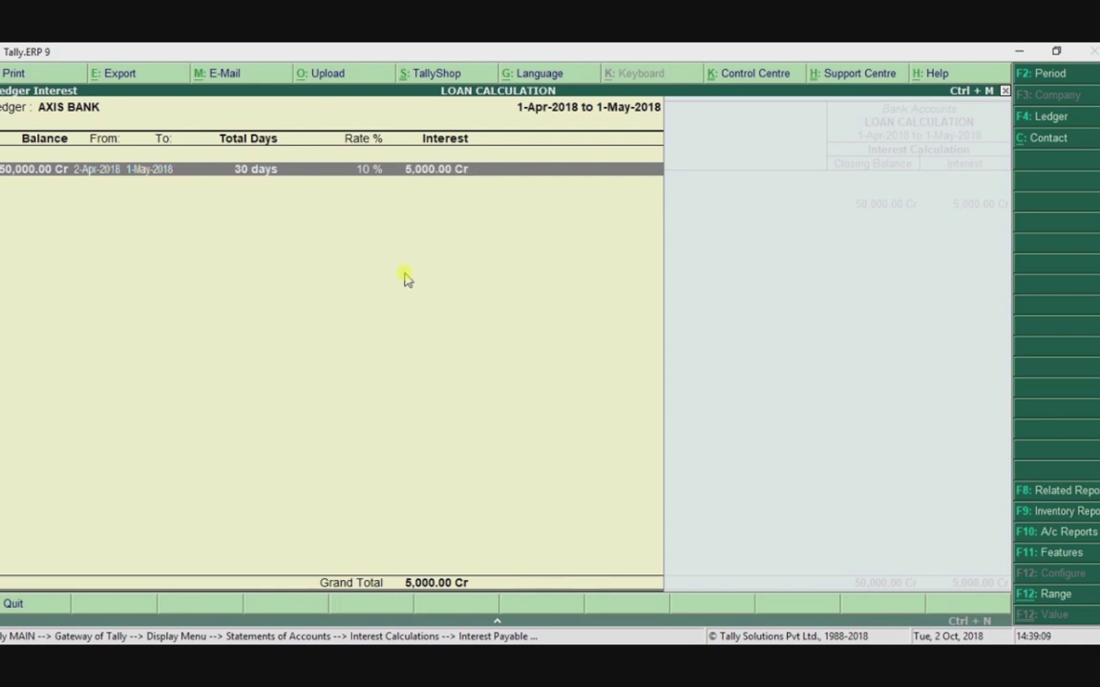
Close the interest reports and return to the Gateway of Tally.
key(Escape)
key(Escape)
key(Escape)
key(Escape)
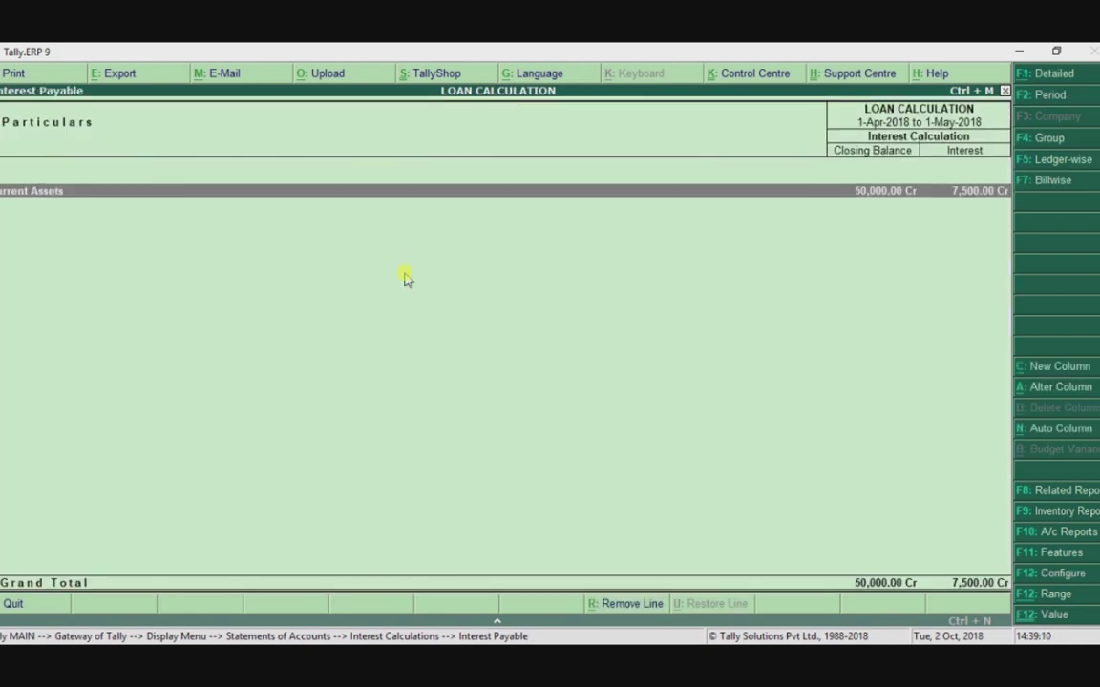
key(Escape)
key(Escape)
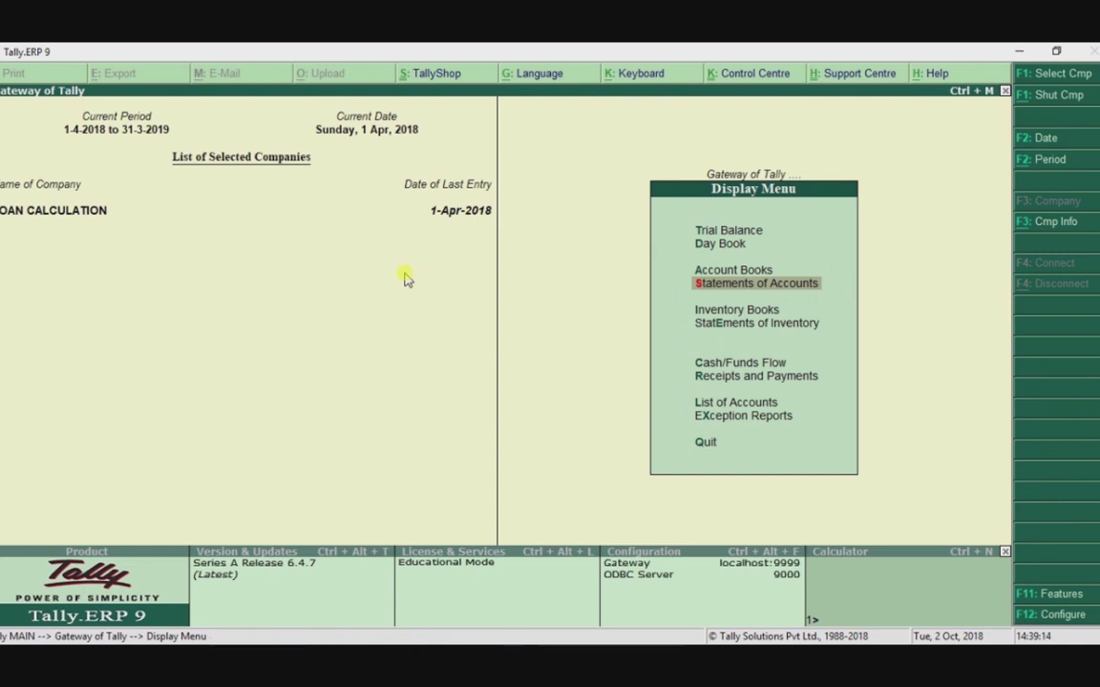
key(Escape)
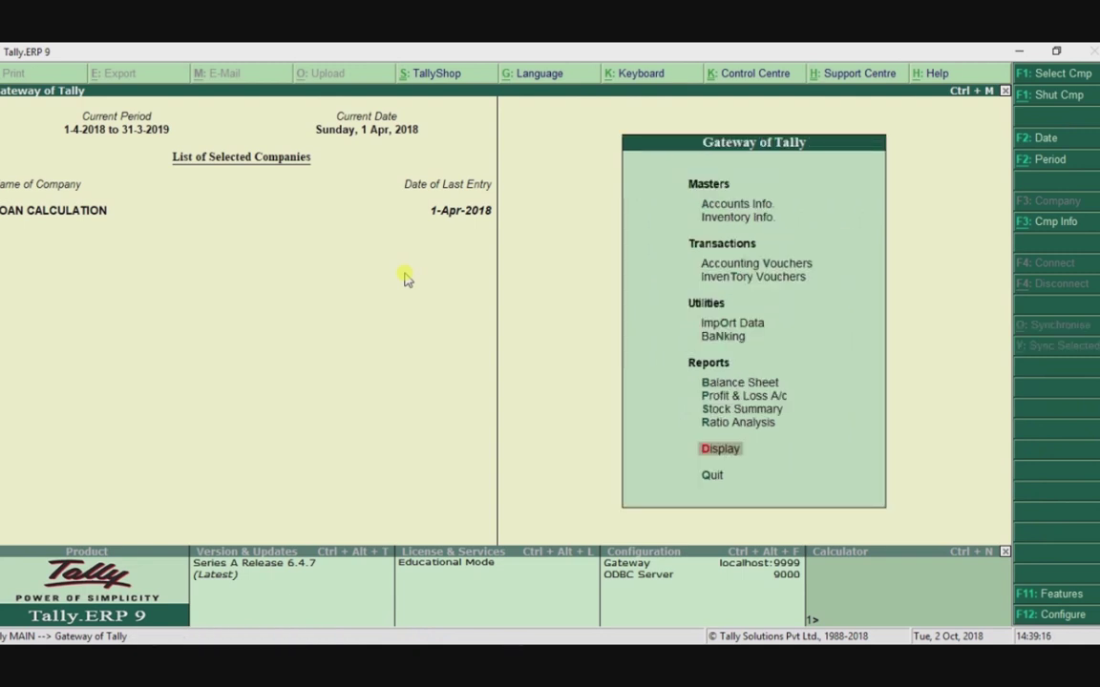